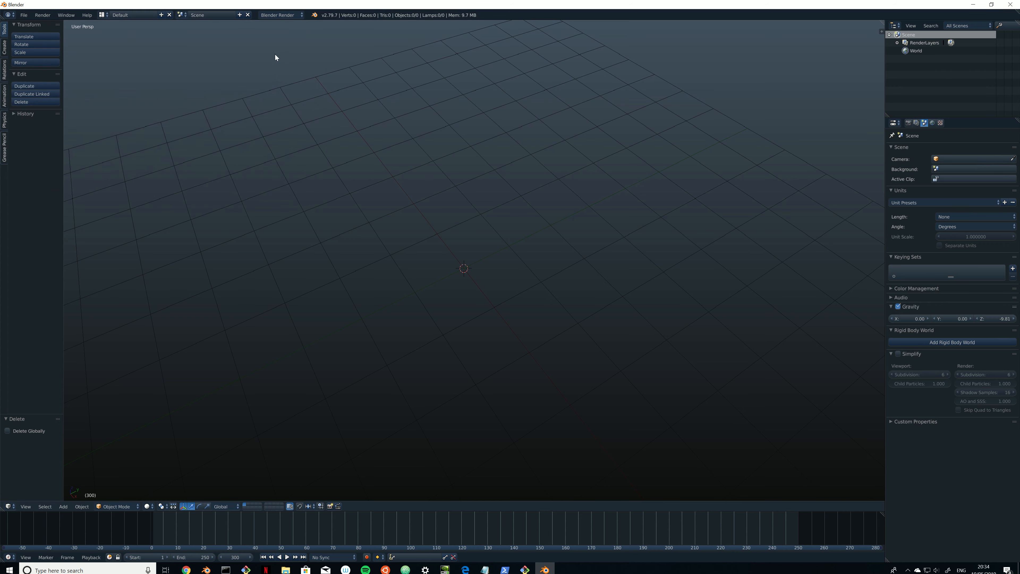
Open the recent file 1_patch.blend
click(24, 15)
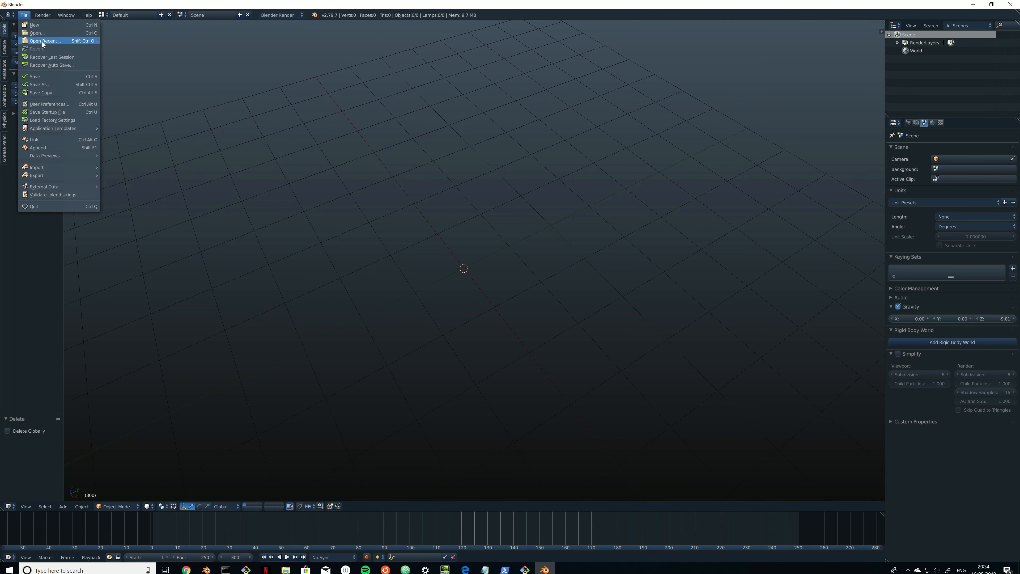
mouse_move(48, 43)
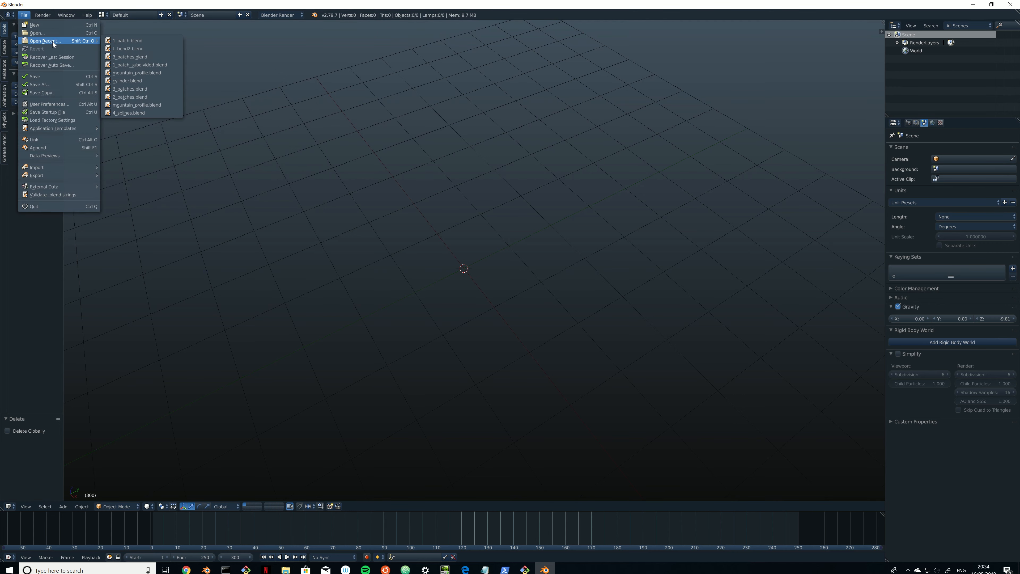
click(133, 43)
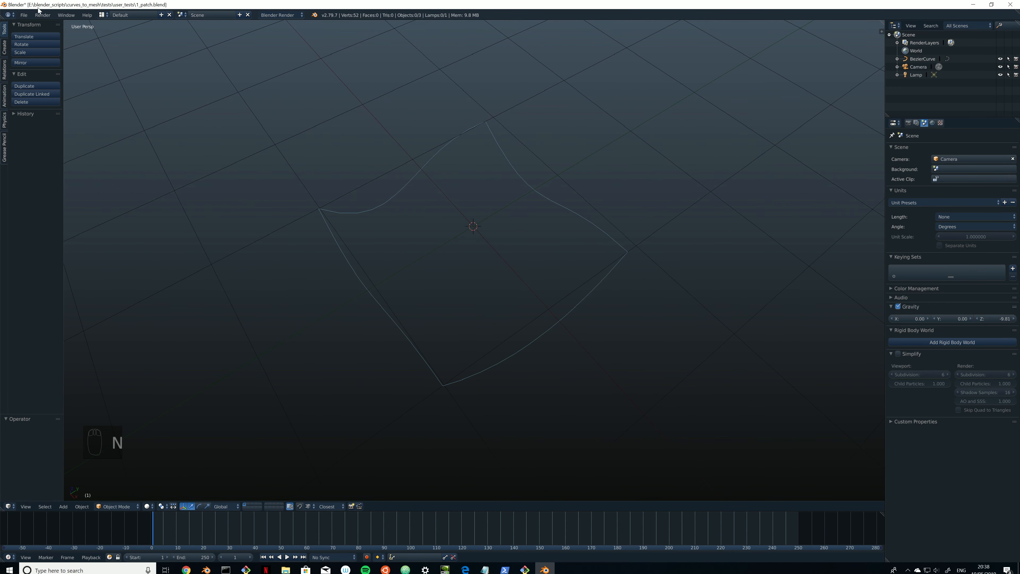
click(24, 17)
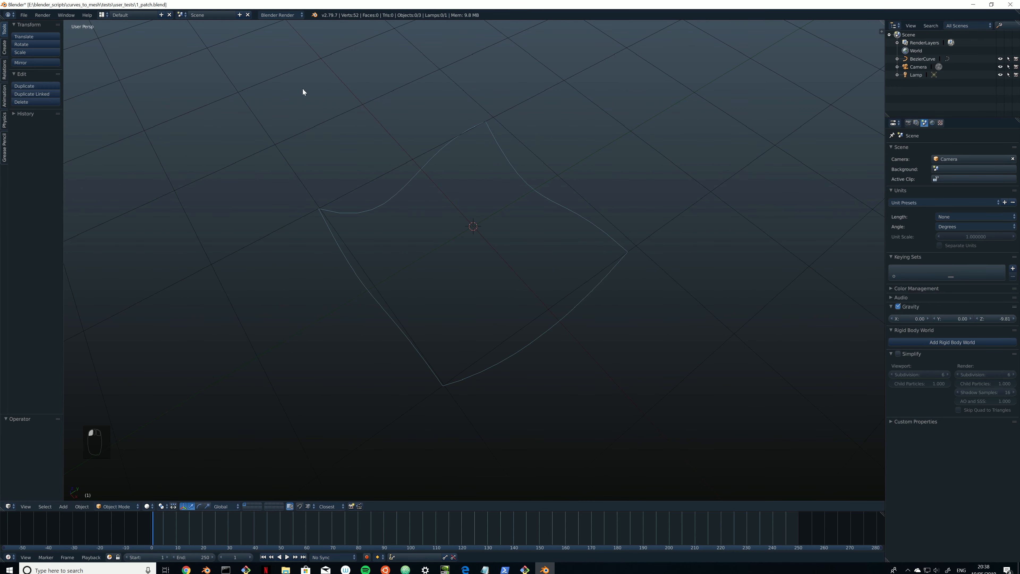
Select the Bezier curve outline and enter Edit Mode to show its control points and handles
middle_drag(435, 244, 491, 282)
key(Tab)
right_click(462, 375)
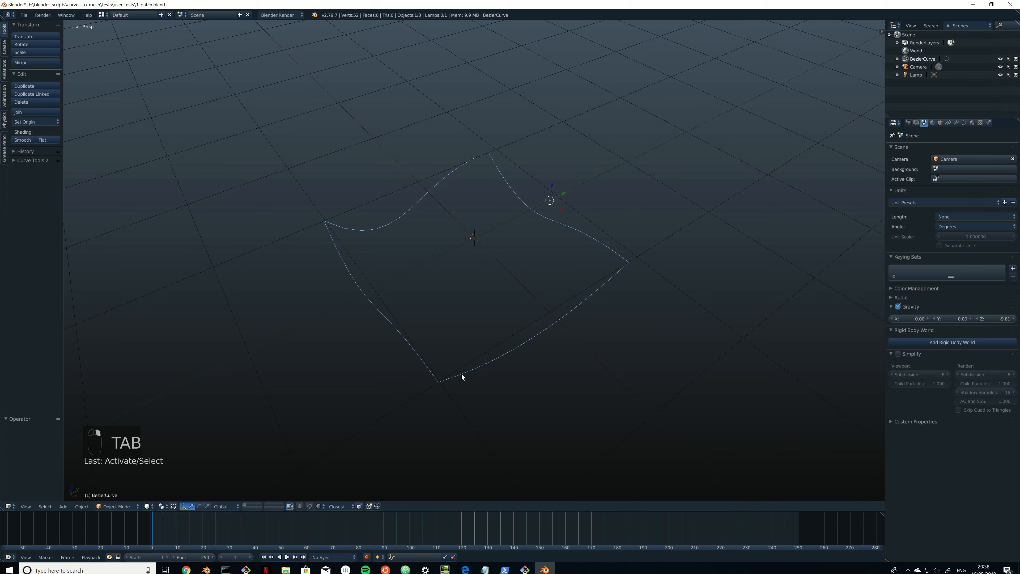
key(Tab)
middle_drag(461, 372, 371, 312)
Select one entire side spline of the outline and move it outward, about -1.04 along Y and -0.33 along X
right_click(355, 214)
right_click(329, 159)
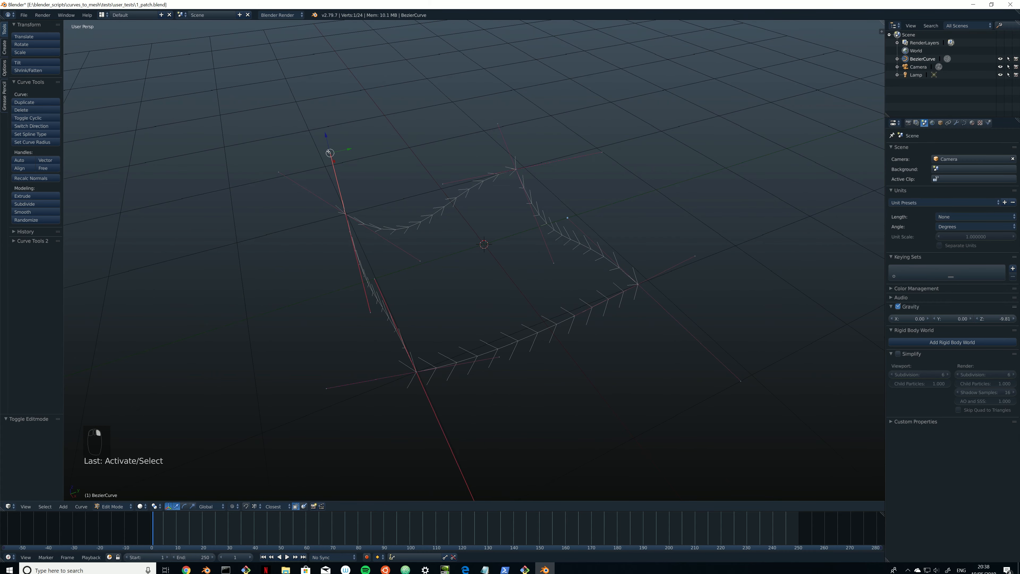
key(l)
key(g)
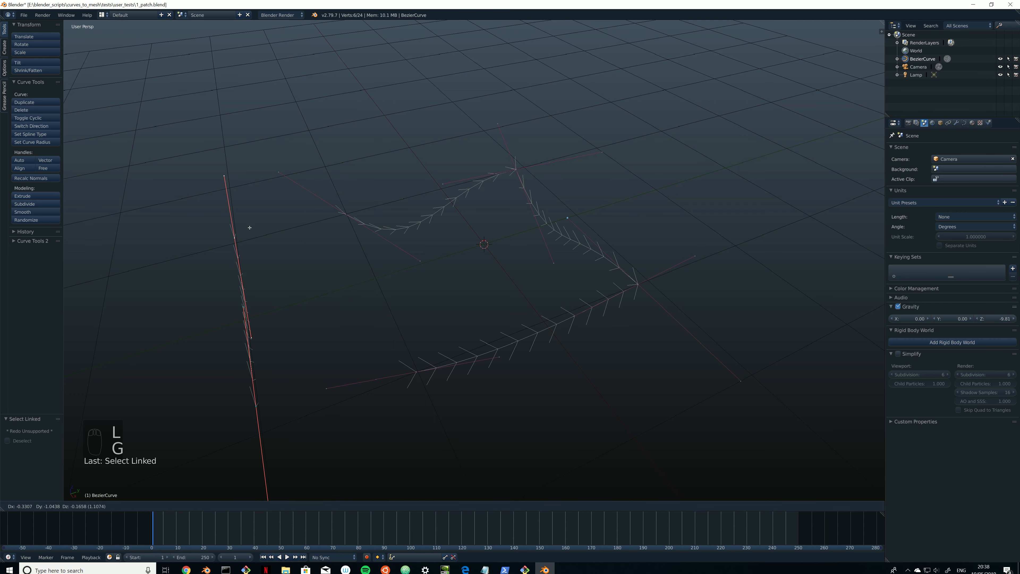
click(246, 228)
middle_drag(308, 258, 274, 259)
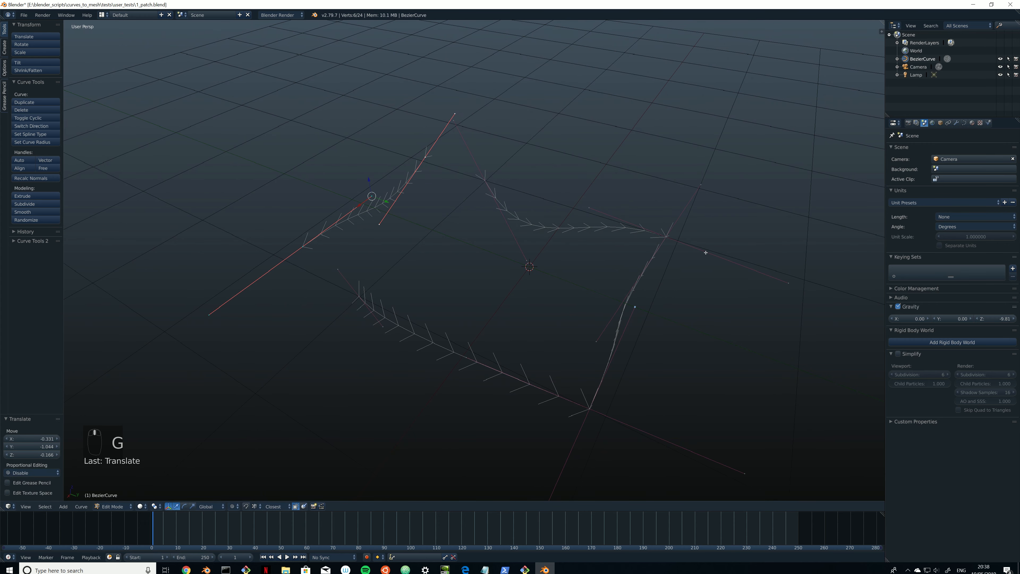
Select only the adjoining spline and move it away from the outline, about -0.48 along X and 0.41 along Z
key(a)
key(l)
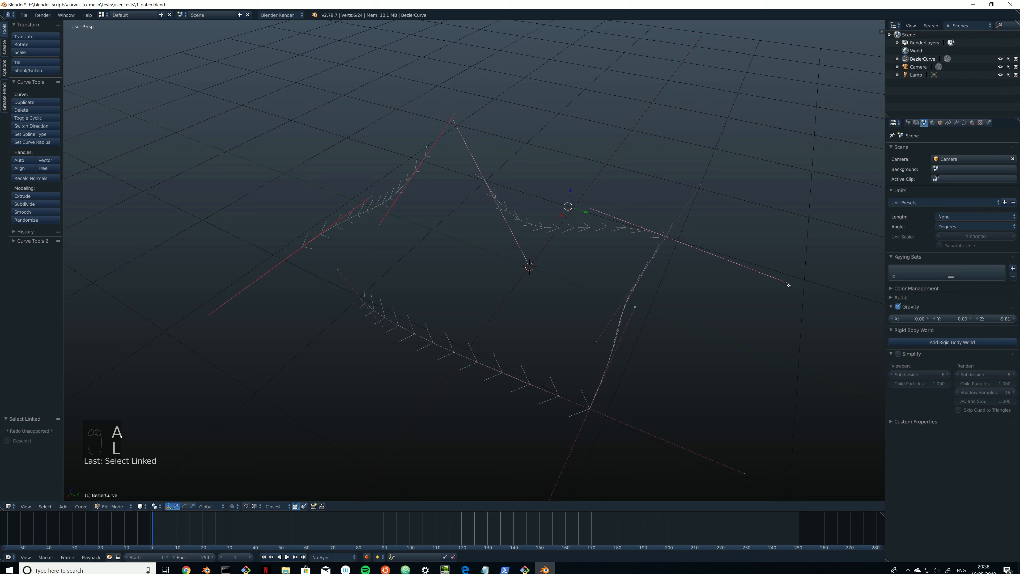
key(g)
click(555, 226)
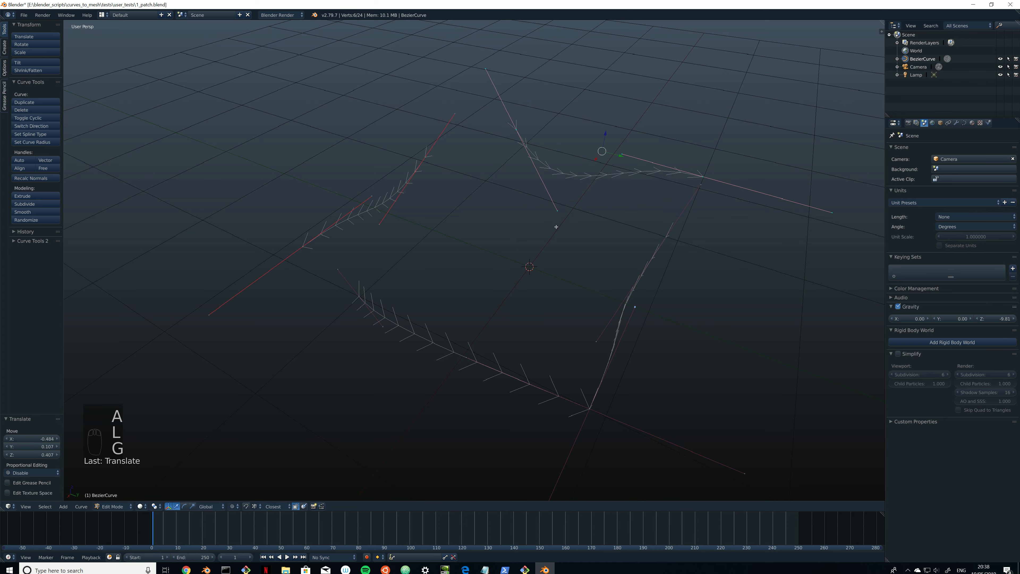
middle_drag(584, 297, 766, 348)
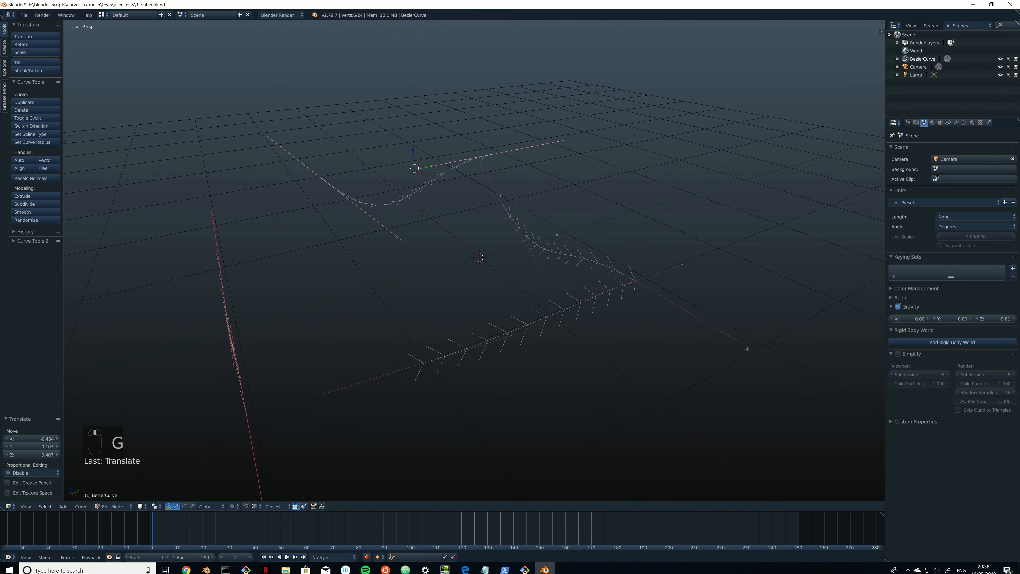
Select a third spline of the outline on its own and move it away from its neighbours
key(a)
key(l)
key(g)
click(695, 295)
middle_drag(697, 293, 579, 328)
Undo all the spline moves back to the closed four-sided outline
key(ctrl+z)
key(ctrl+z)
key(ctrl+z)
key(ctrl+z)
key(ctrl+z)
key(ctrl+z)
key(ctrl+z)
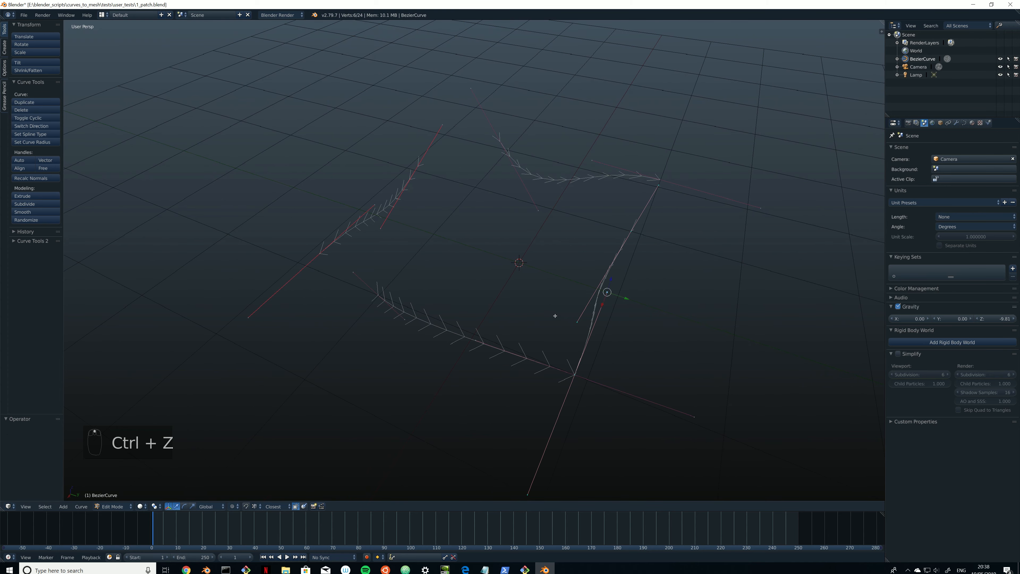
key(ctrl+z)
key(ctrl+z)
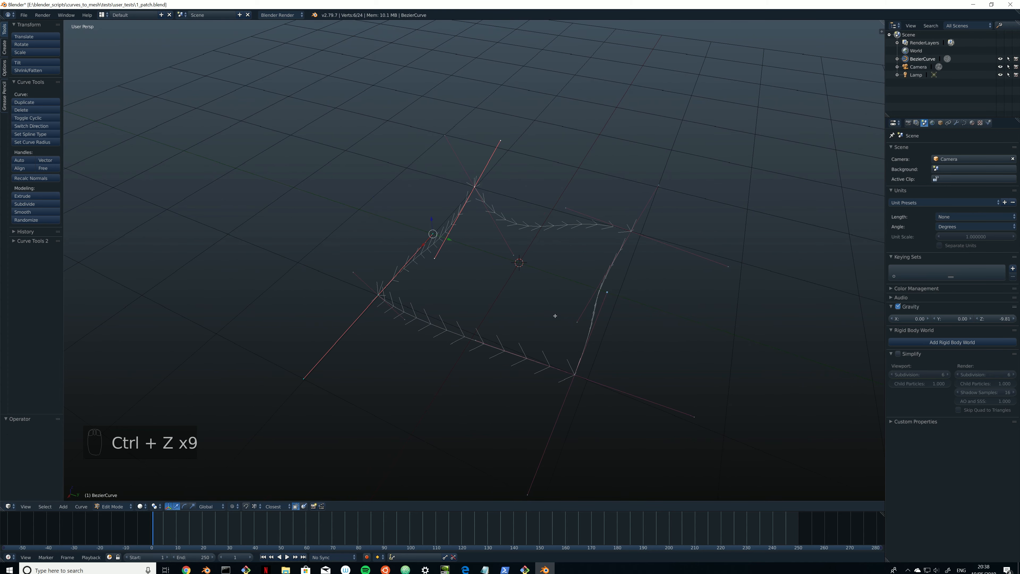
middle_drag(553, 314, 484, 292)
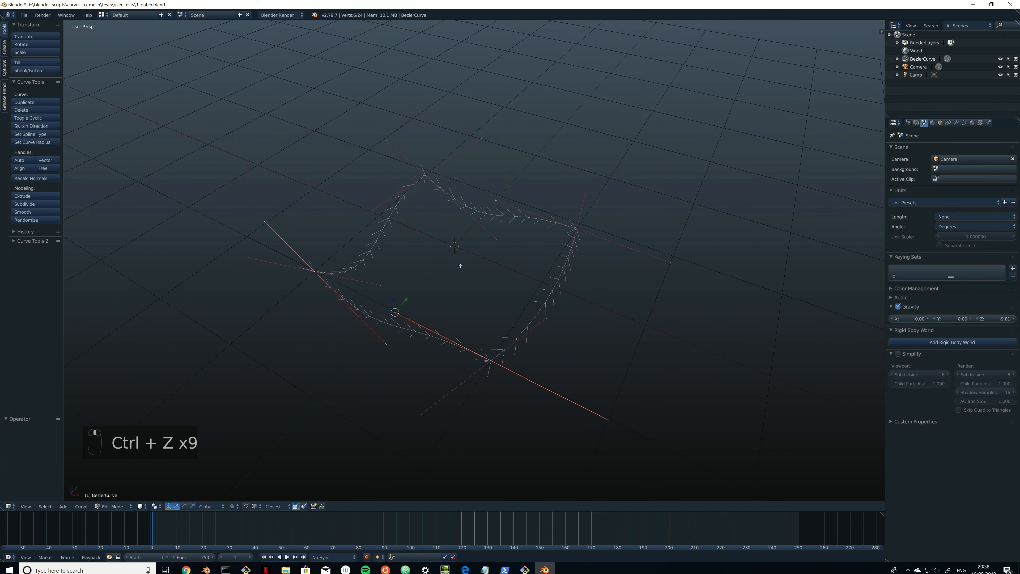
Run Curves To Mesh on the four-spline outline to preview the patch surface
click(81, 506)
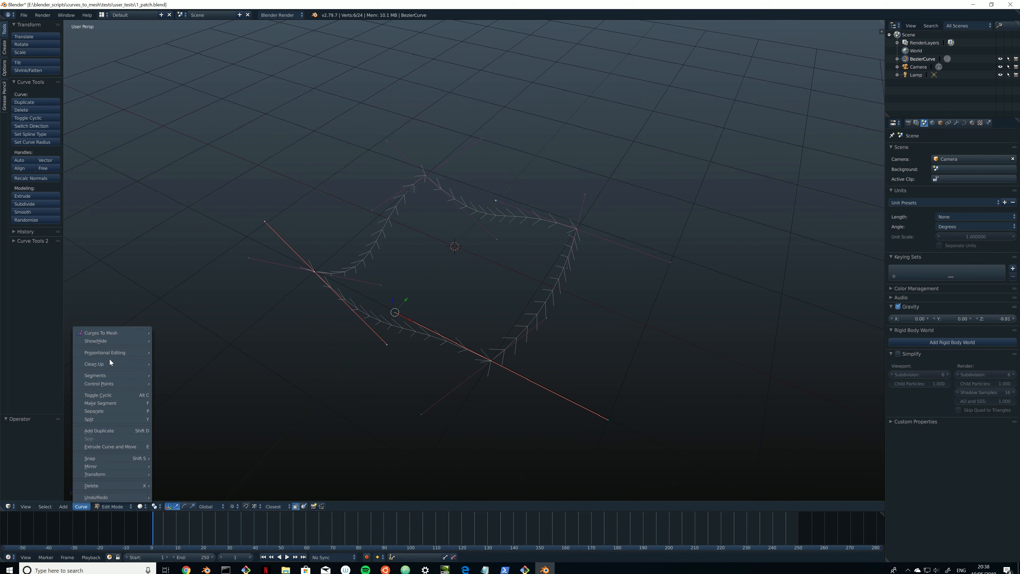
mouse_move(107, 331)
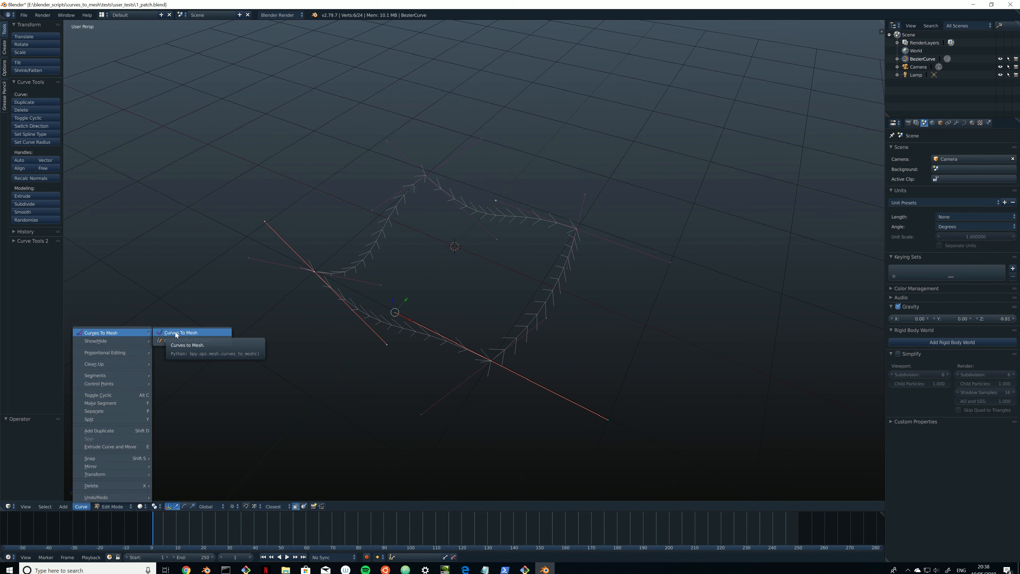
click(221, 332)
middle_drag(511, 337, 409, 292)
key(g)
key(z)
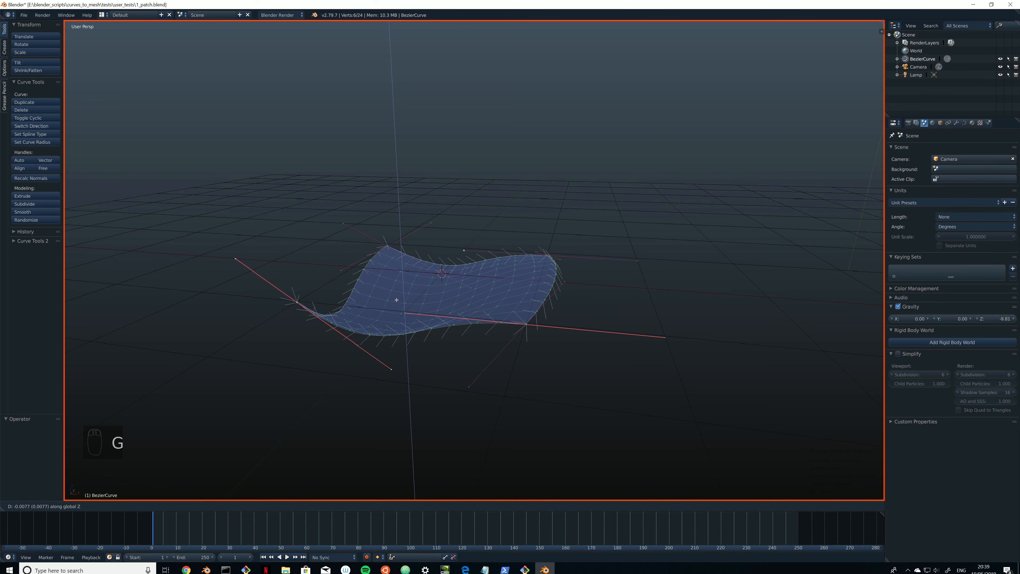
right_click(396, 279)
Lower the front spline's inner handle about 2.11 along Z and shift it about -0.43 along Y
middle_drag(396, 279, 446, 323)
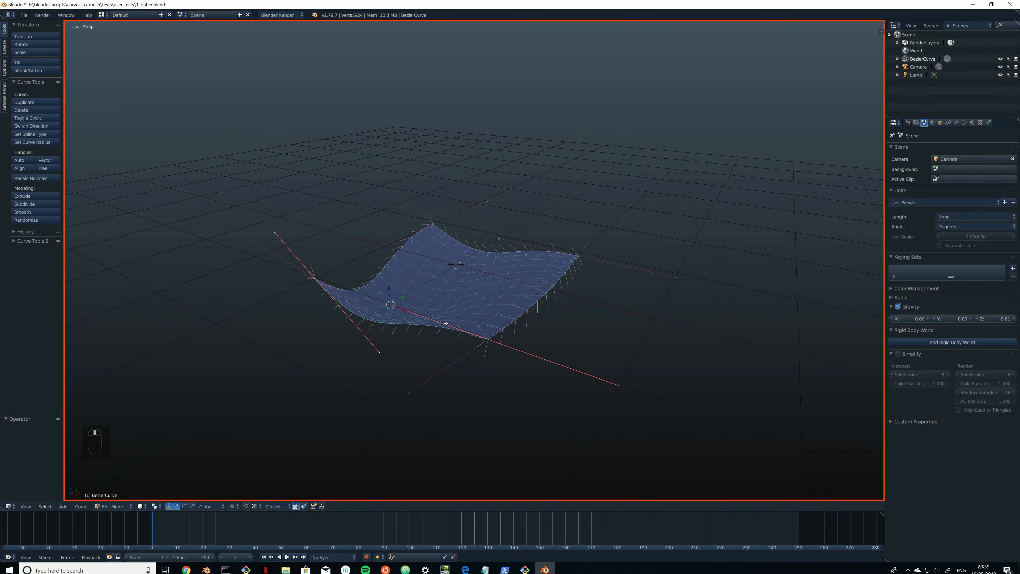
right_click(393, 306)
key(g)
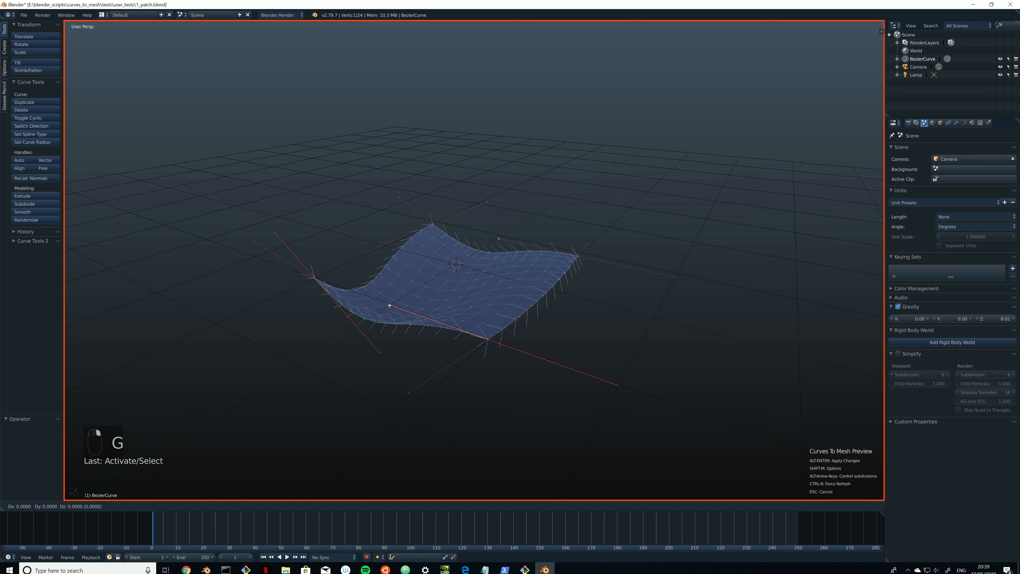
key(z)
click(396, 249)
key(g)
key(z)
click(406, 438)
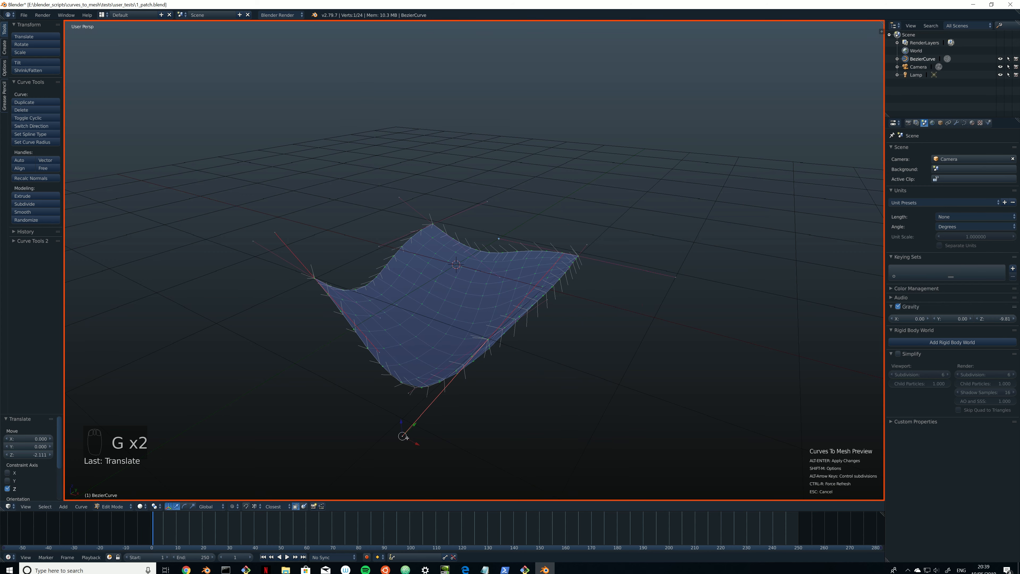
drag(414, 425, 376, 442)
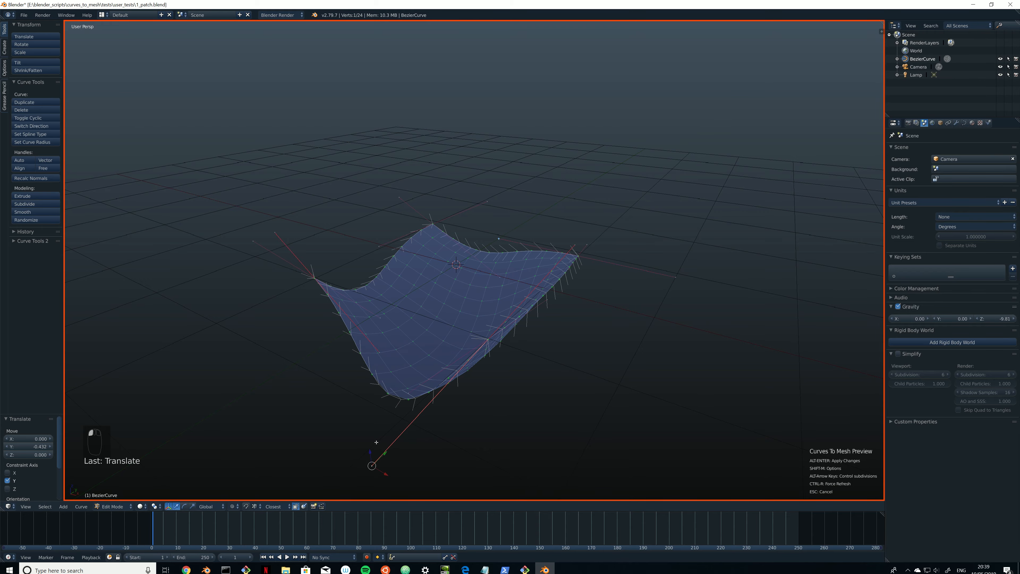
Enable proportional editing and move the front corner point slightly, about -0.03 along X and 0.02 along Z
middle_drag(422, 374, 434, 391)
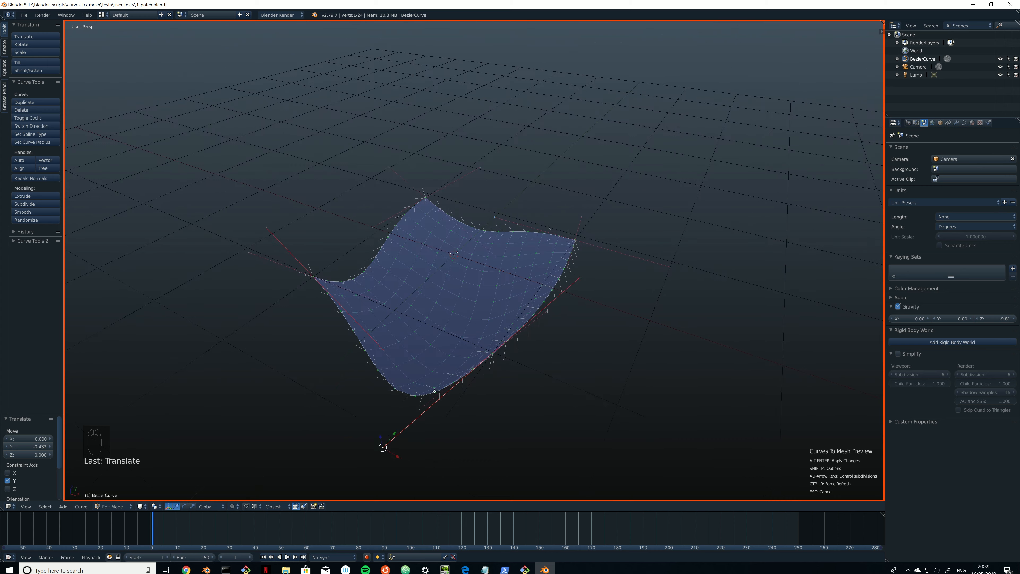
right_click(490, 352)
key(o)
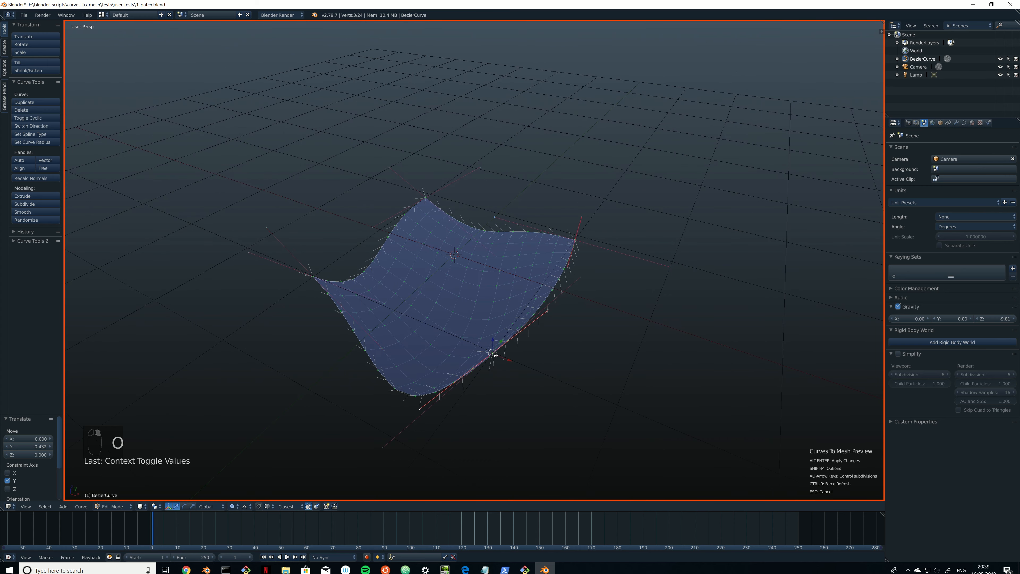
key(g)
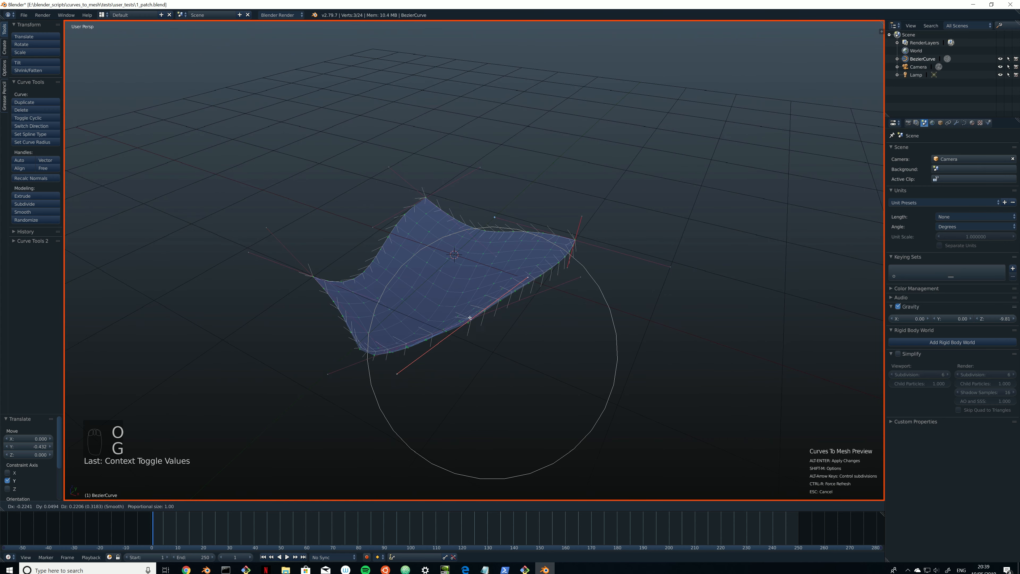
click(522, 342)
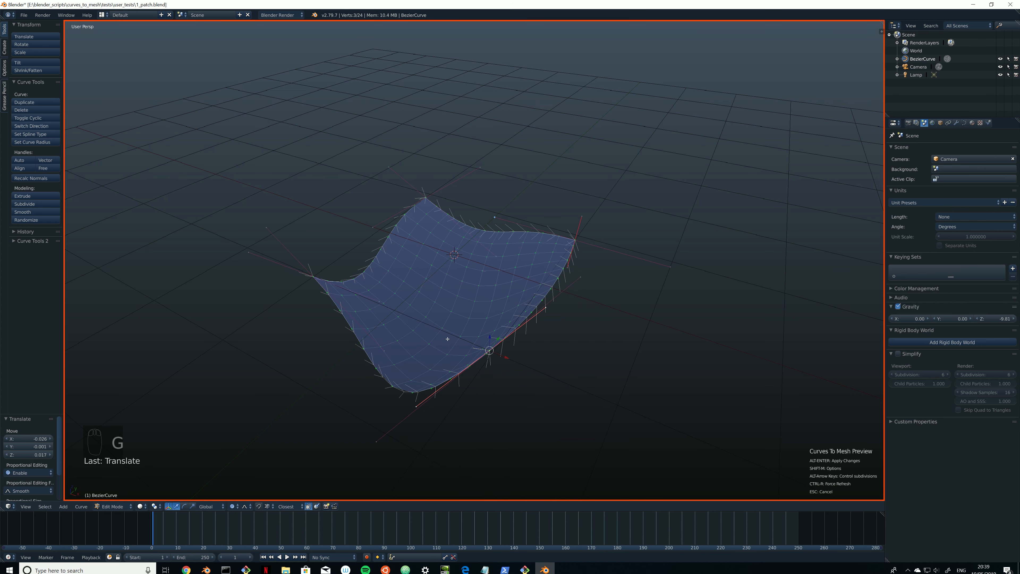
Raise the lowered front spline handle about 1.10 along Z and shift it about 0.28 along Y
middle_drag(522, 342, 460, 325)
middle_drag(449, 403, 421, 410)
right_click(416, 417)
key(g)
click(420, 321)
Duplicate both end points of one patch edge and place the copies outward, about 2.06 and 2.69 along X
middle_drag(442, 326, 381, 337)
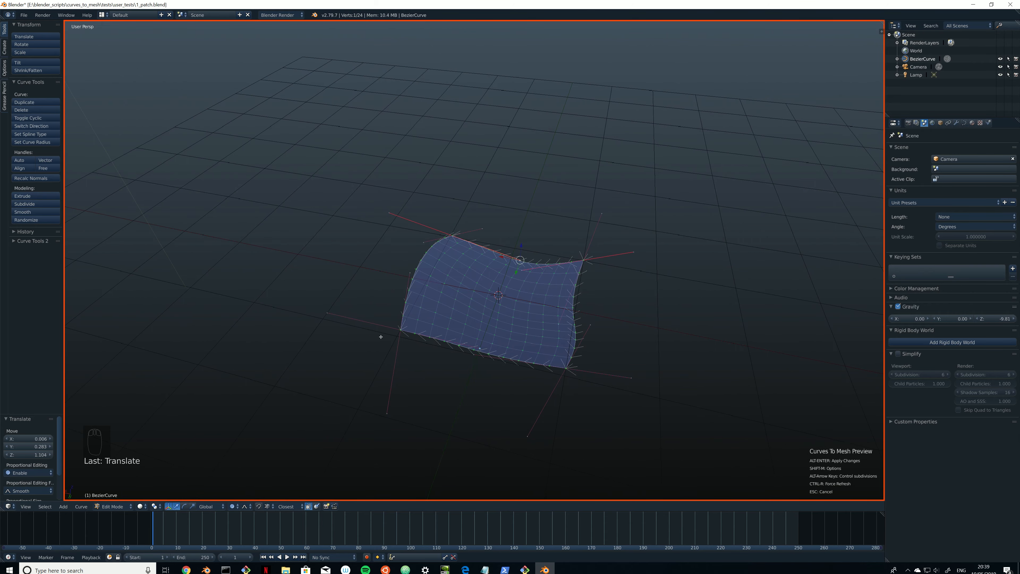
right_click(399, 330)
key(shift+d)
click(233, 298)
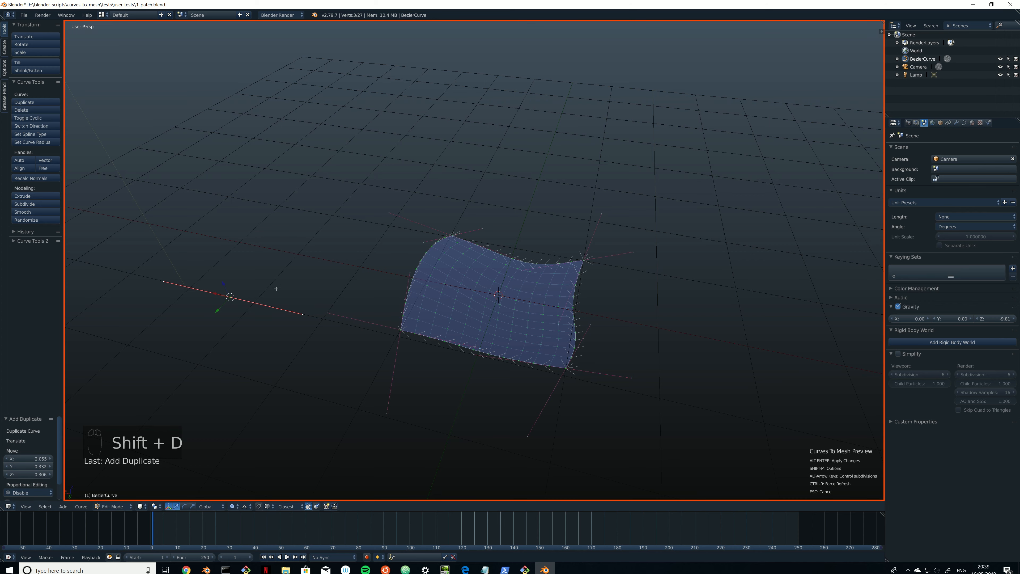
right_click(449, 236)
key(shift+d)
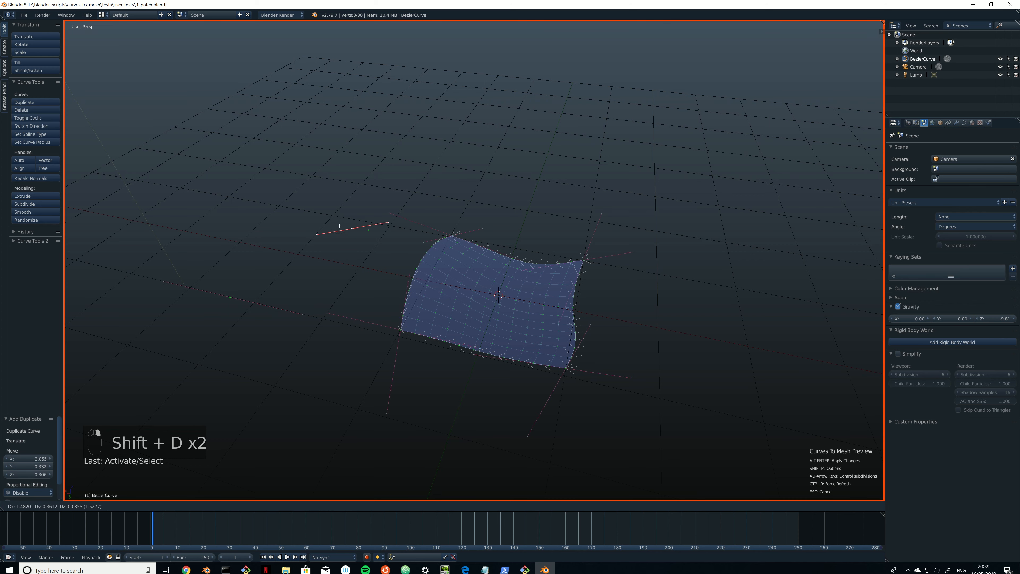
click(271, 213)
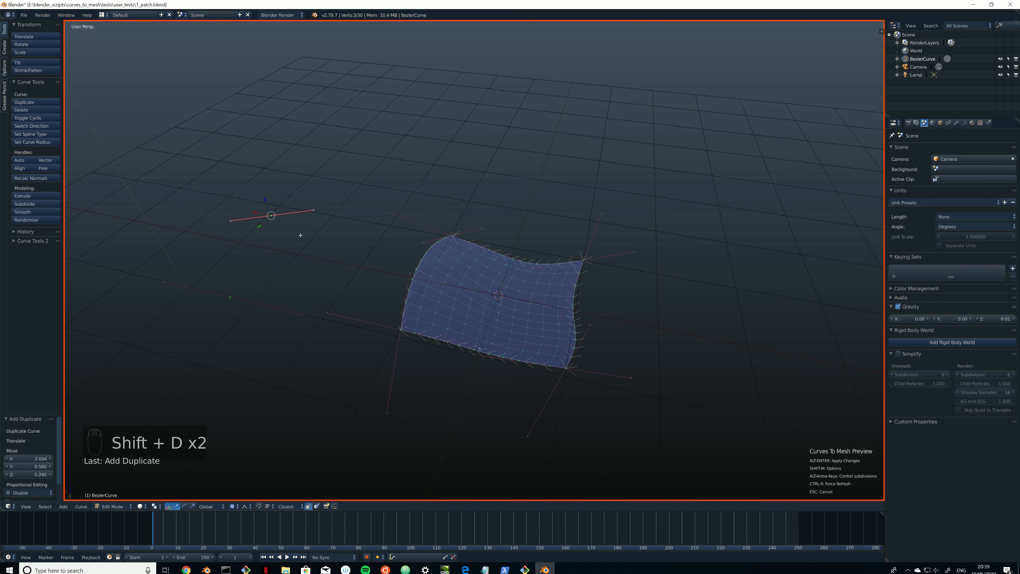
Enable snapping and extrude each duplicated point back onto its matching patch corner to form two side splines
click(259, 506)
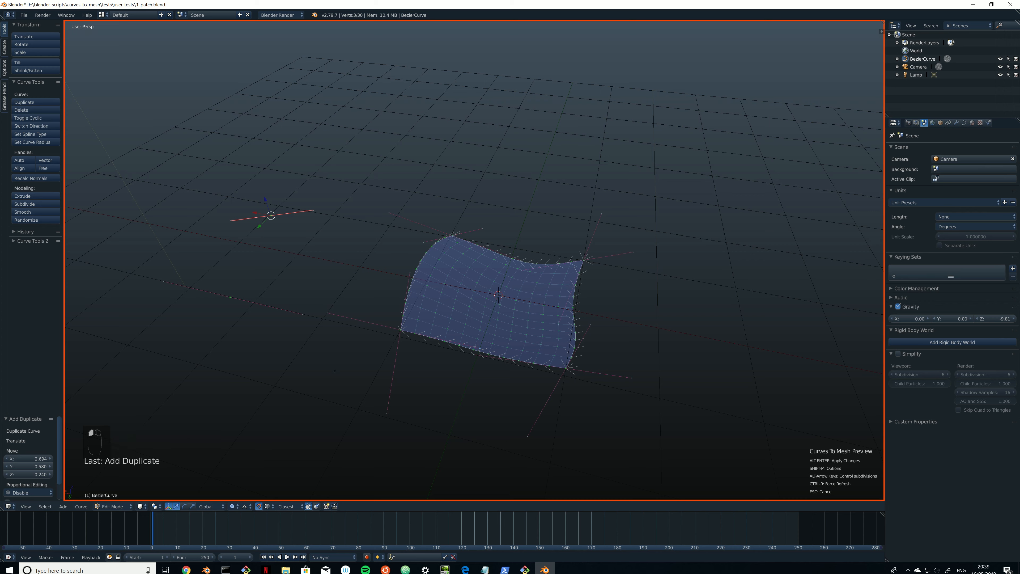
click(266, 506)
key(e)
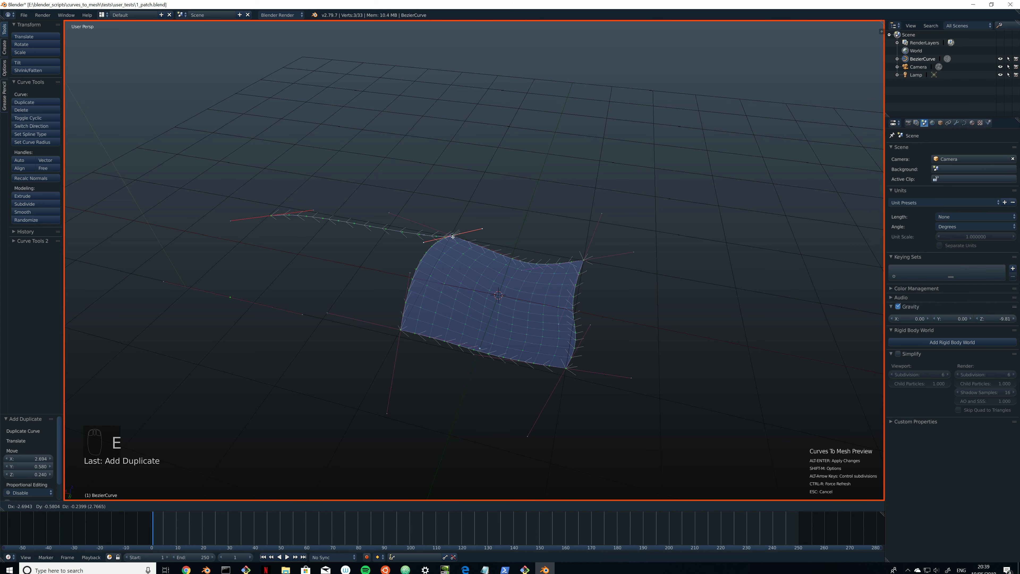
click(452, 237)
click(227, 297)
key(e)
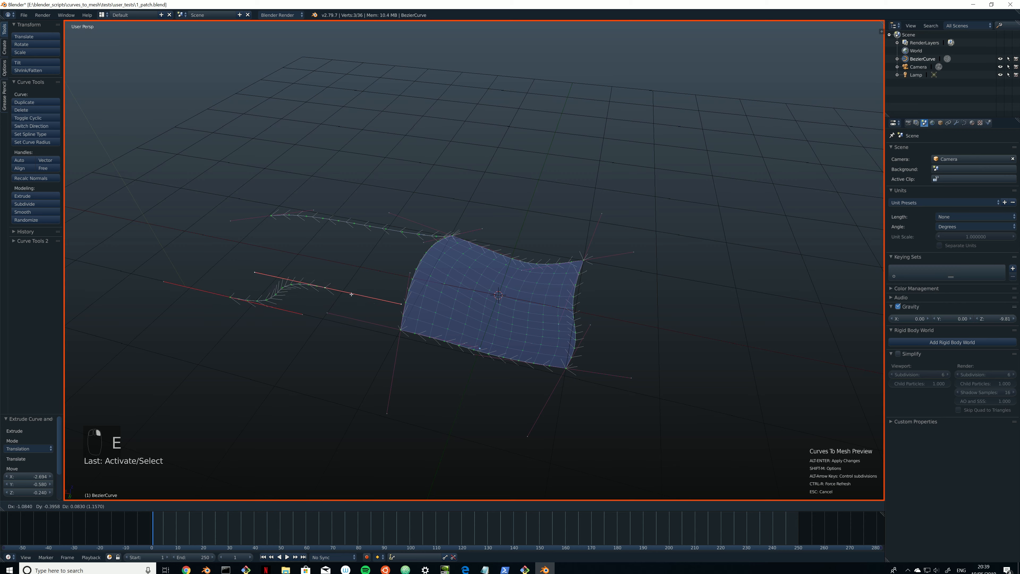
click(401, 328)
Duplicate the outer end point of the front side spline and rotate the copy -250° around global Z
middle_drag(282, 284, 257, 356)
right_click(248, 321)
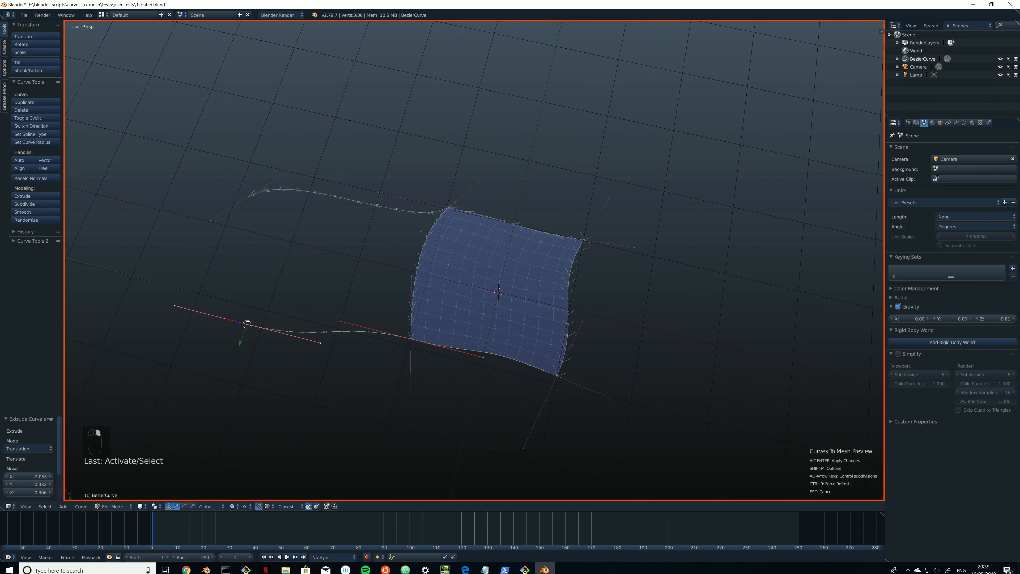
key(shift+d)
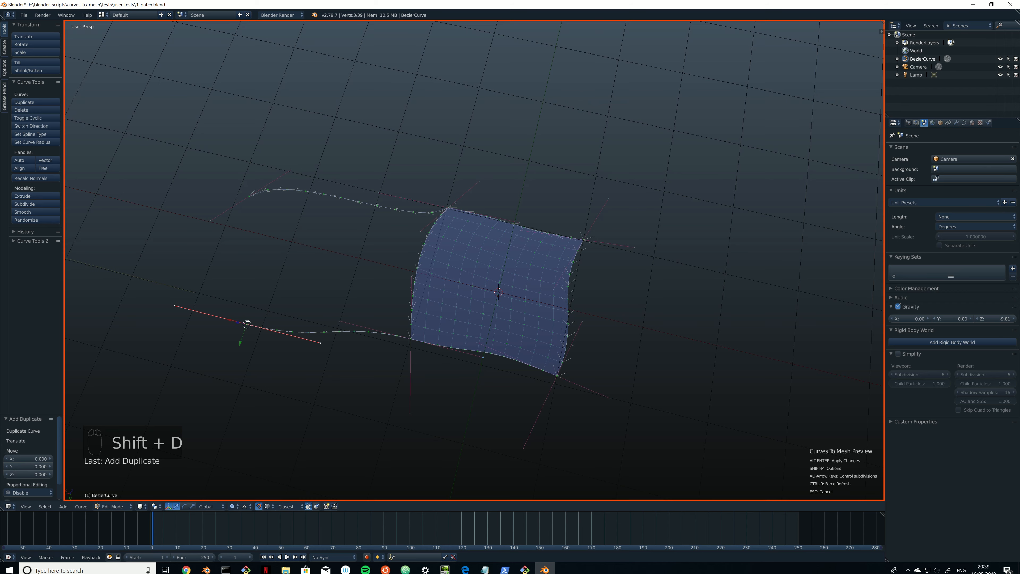
key(r)
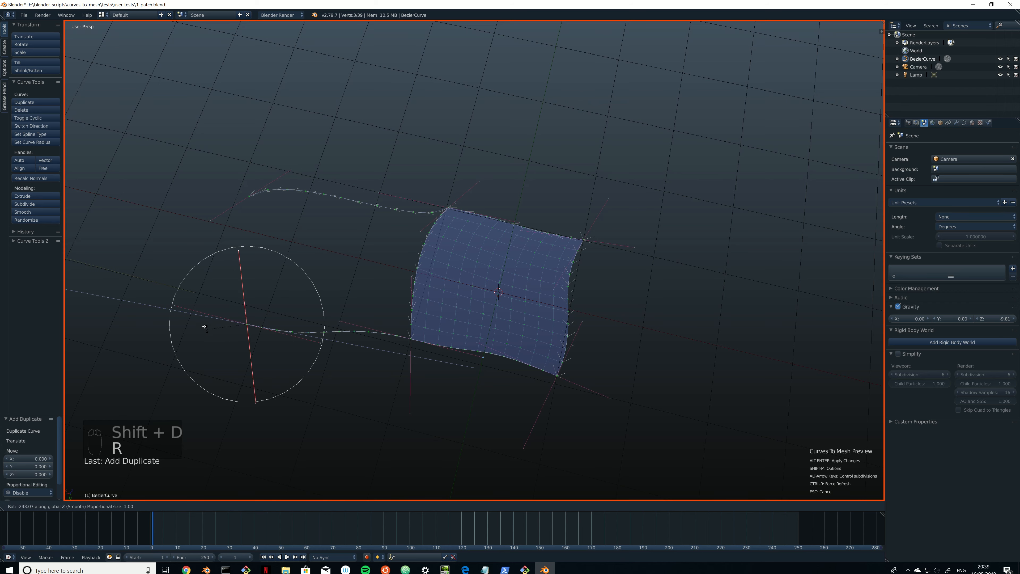
click(203, 321)
Extrude the rotated copy onto the other side spline's outer end to close the second patch
middle_drag(202, 321, 357, 356)
key(e)
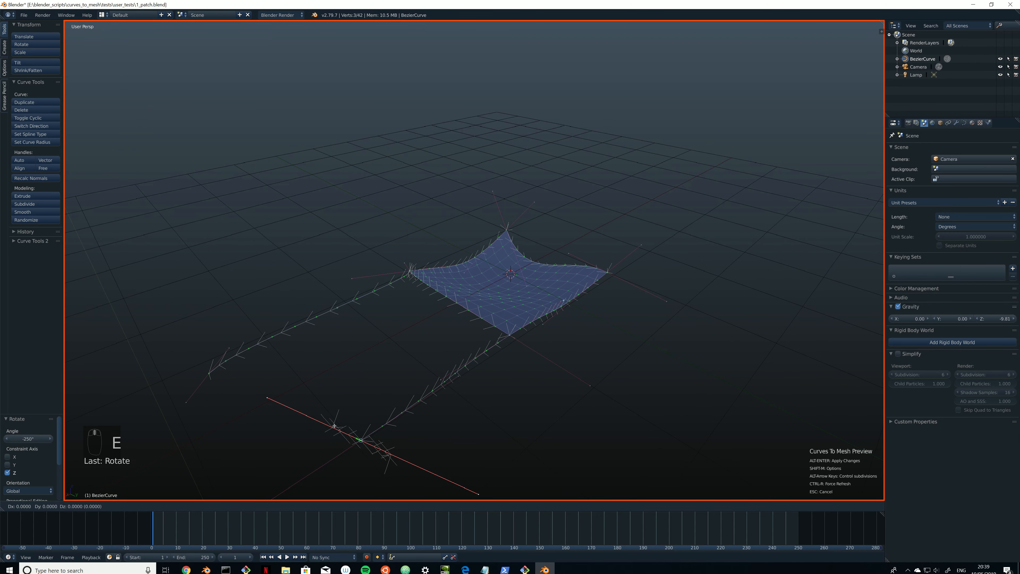
click(209, 373)
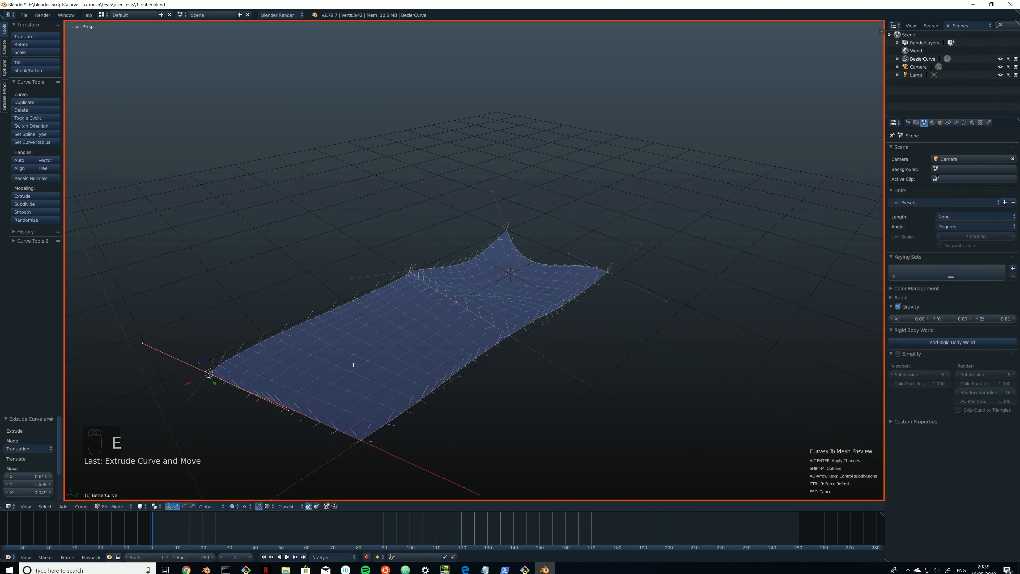
middle_drag(348, 365, 321, 371)
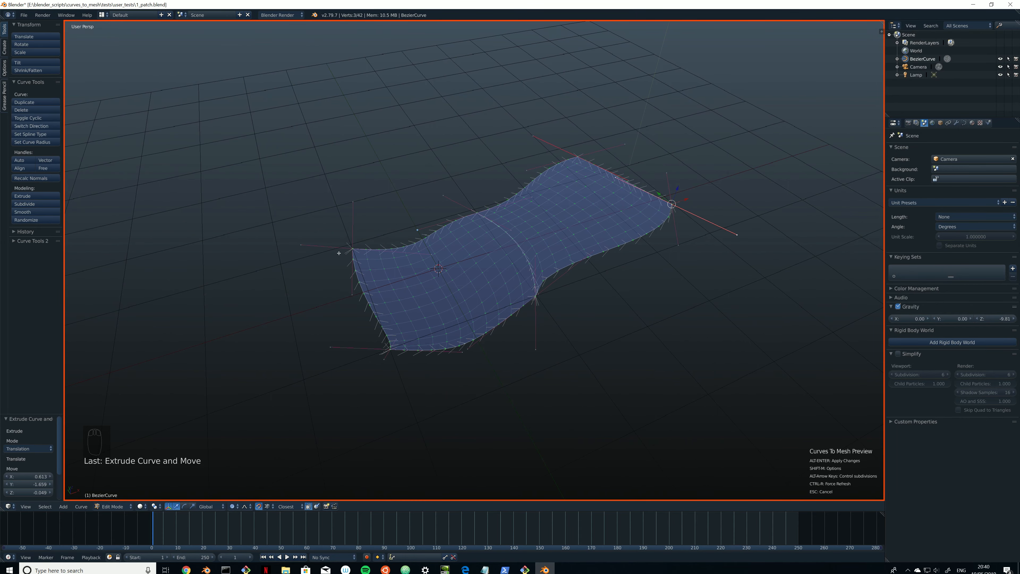
Raise the Across divisions of the two-patch preview and lower them back to 10
key(alt+Right)
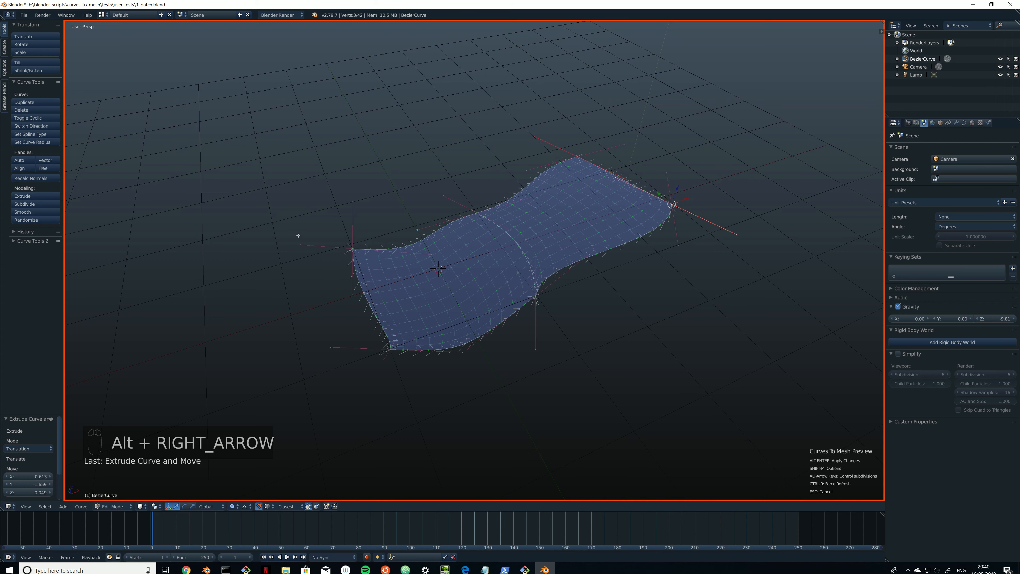
key(alt+Right)
key(alt+Right)
key(alt+Right)
key(alt+Right)
key(alt+Right)
key(alt+Left)
key(alt+Left)
key(alt+Left)
key(alt+Left)
key(alt+Left)
key(alt+Left)
key(alt+Left)
key(alt+Left)
Raise the Down divisions of the two-patch preview and reduce them to 9
key(alt+Up)
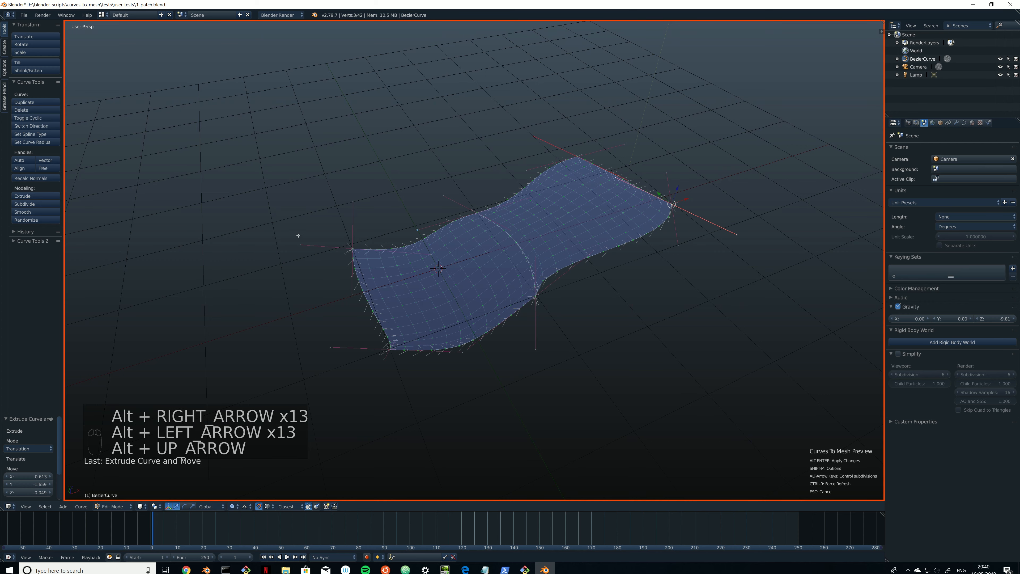
key(alt+Up)
key(alt+Up)
key(alt+Down)
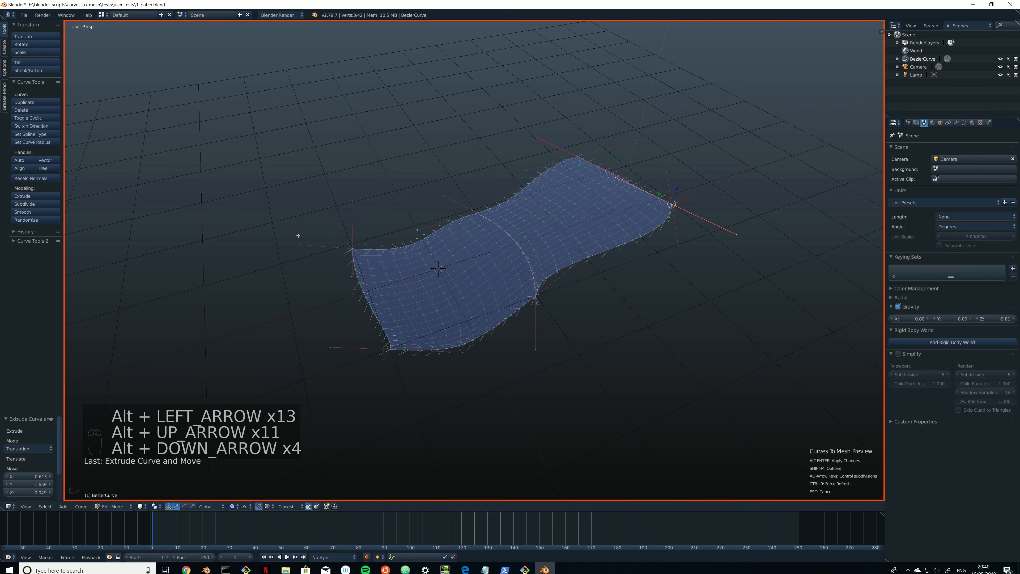
key(alt+Down)
key(alt+Down)
key(alt+Down)
Briefly increase the two-patch preview's Across divisions once more and return them to 10
key(alt+Right)
key(alt+Right)
key(alt+Right)
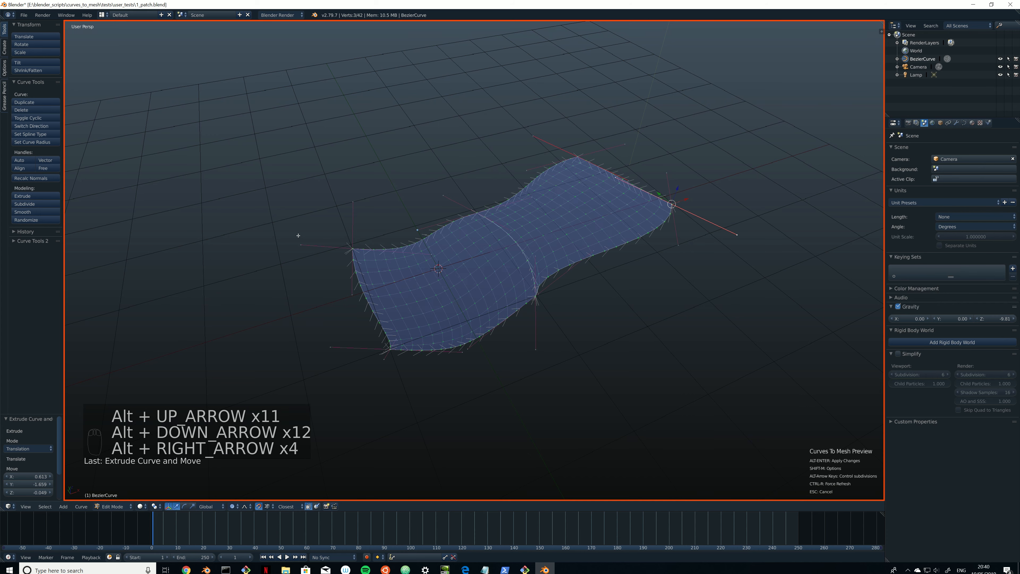
key(alt+Right)
key(alt+Right)
key(alt+Left)
key(alt+Left)
key(alt+Left)
key(alt+Left)
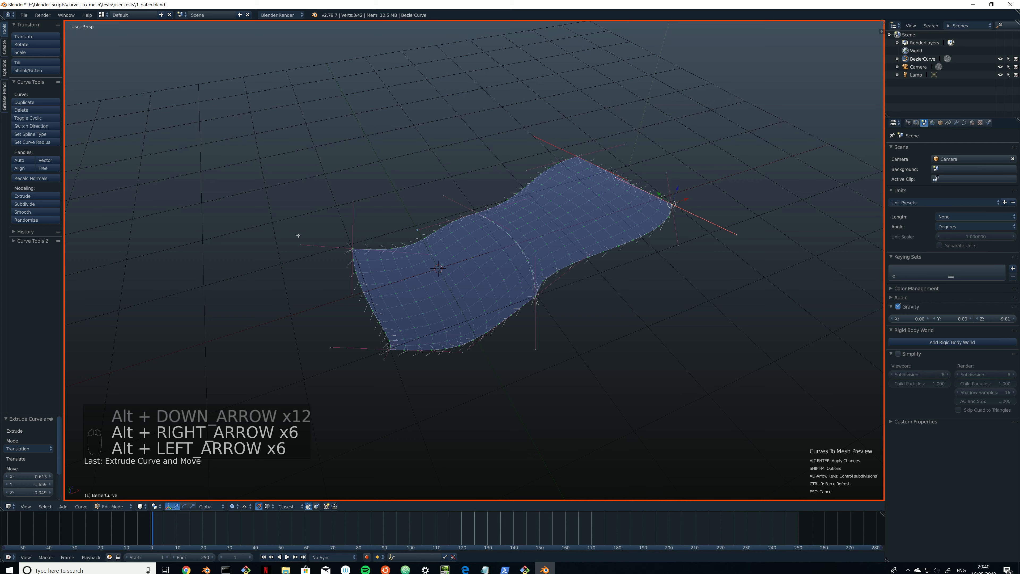
Open the Curves To Mesh preview options and try a Nudges value of 7
key(shift+m)
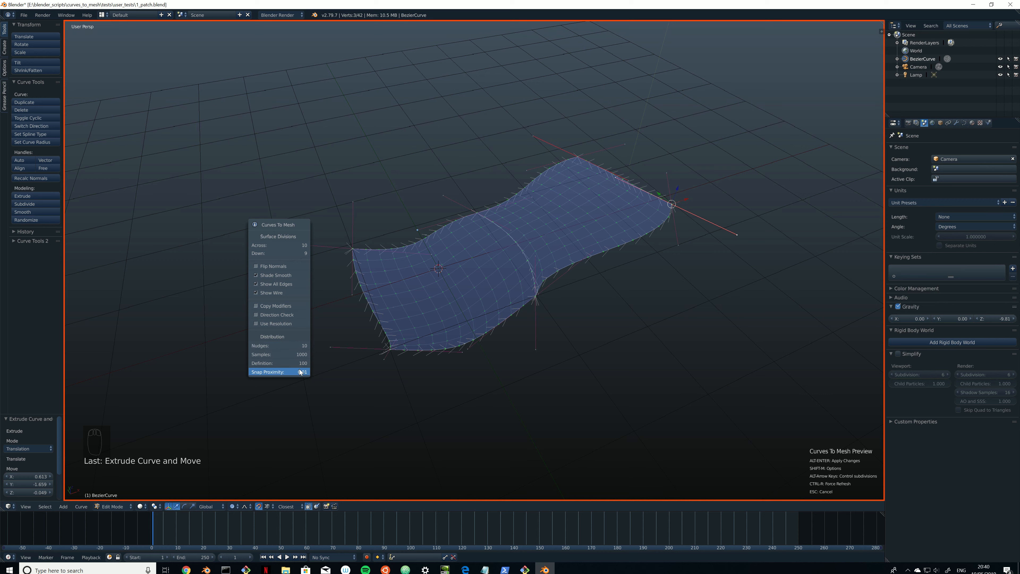
drag(298, 347, 300, 346)
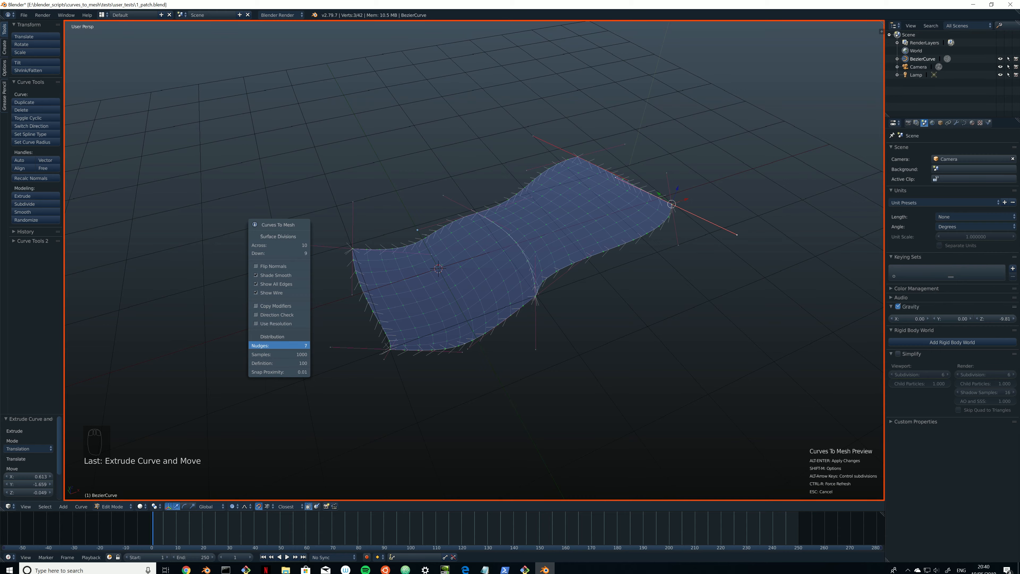
drag(299, 345, 298, 346)
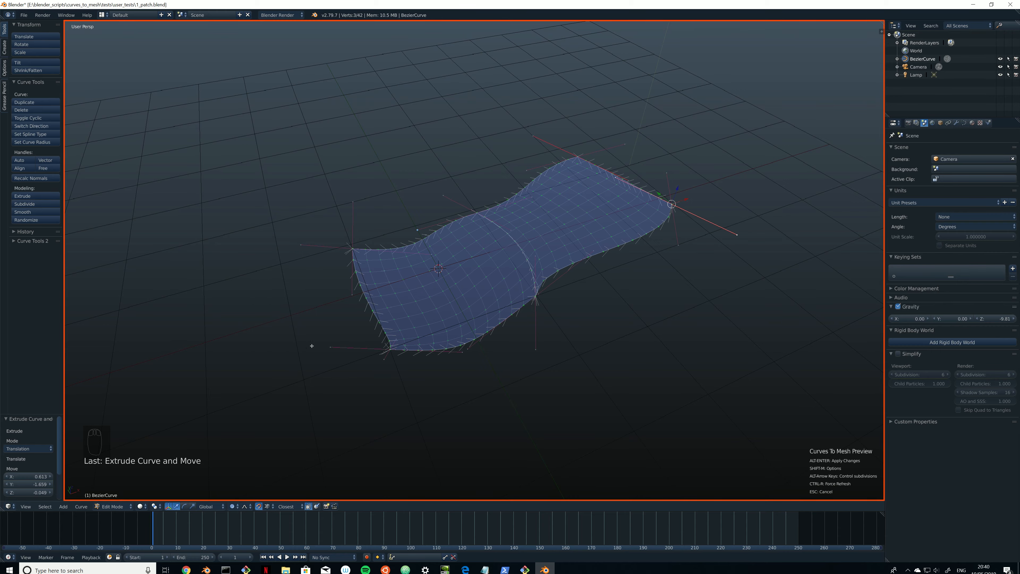
Apply the two-patch preview as a mesh and leave edit mode
middle_drag(463, 292, 442, 309)
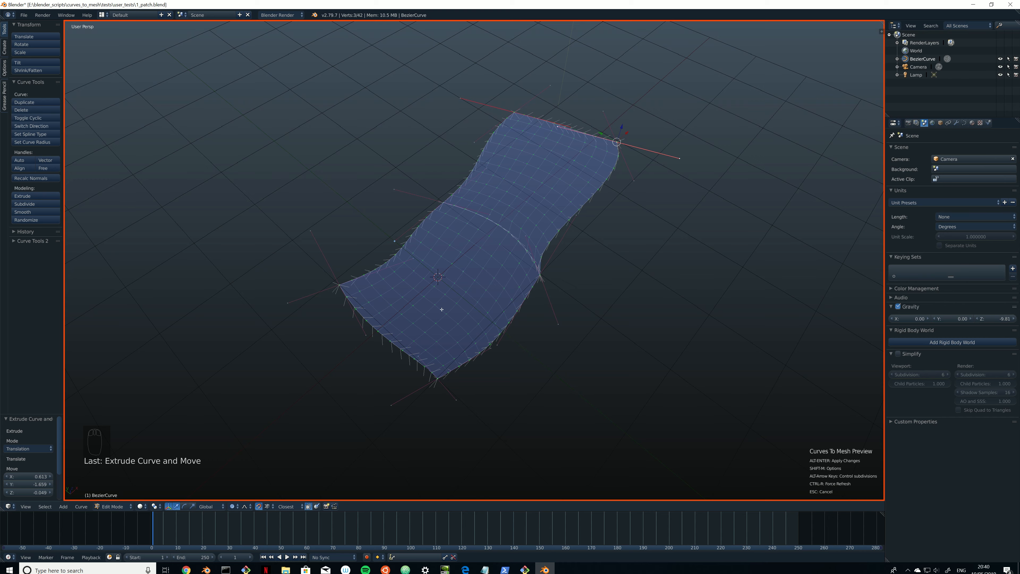
key(alt+Return)
mouse_move(442, 310)
middle_down()
mouse_move(484, 275)
mouse_move(479, 303)
mouse_move(429, 301)
middle_up()
key(Tab)
Select the generated two-patch mesh and move it up along Z, clear of the source curves
right_click(433, 276)
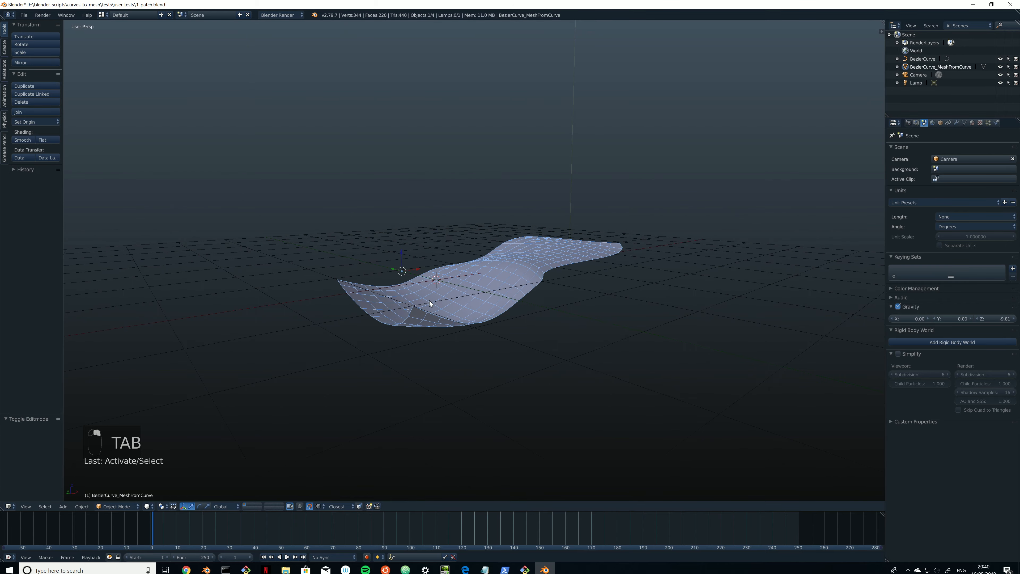
key(g)
key(z)
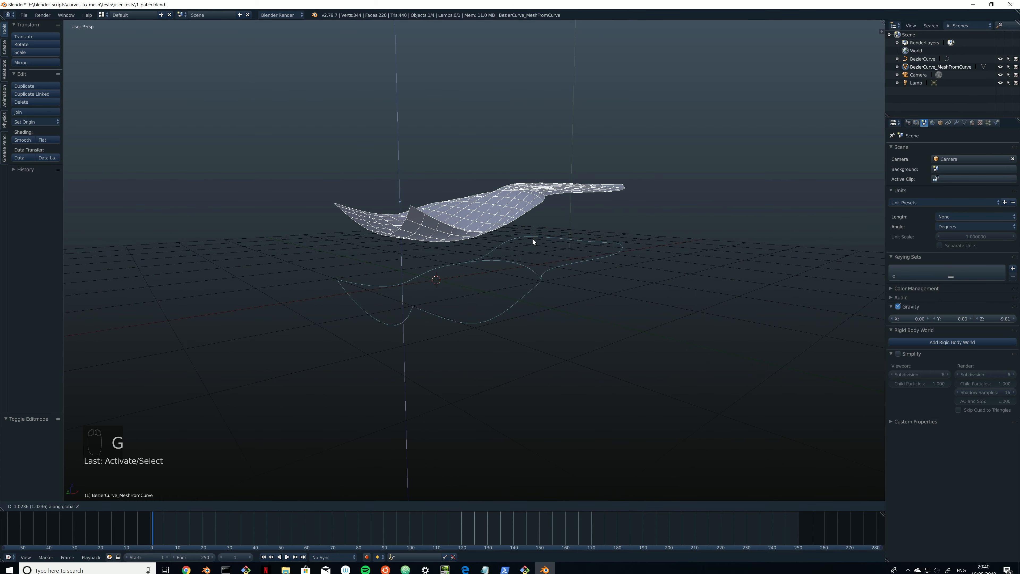
click(491, 180)
middle_drag(490, 180, 471, 248)
scroll(536, 244, down, 4)
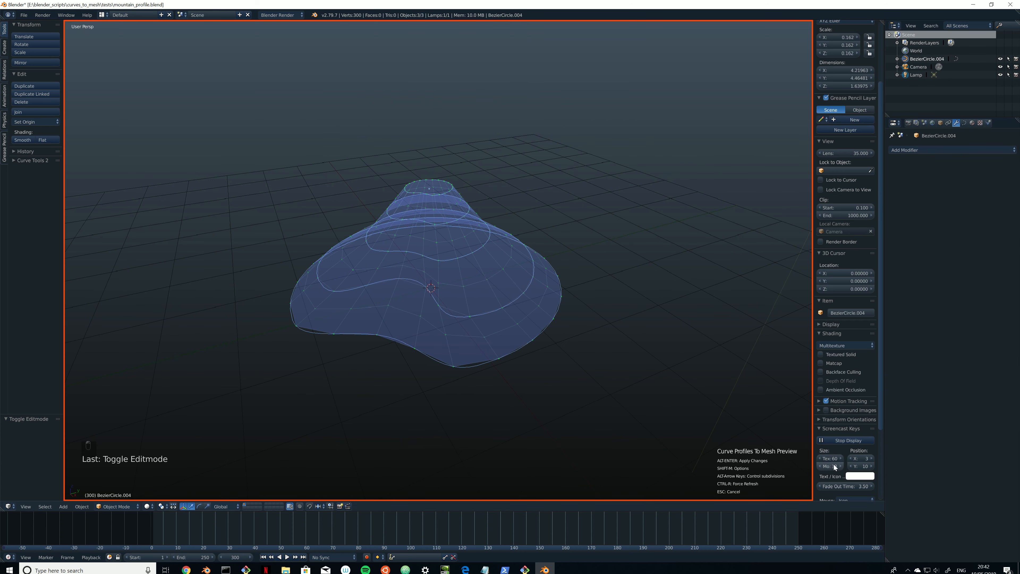
Set the Screencast Keys mouse size to 99 and hide the properties region
click(830, 466)
text(99)
key(Return)
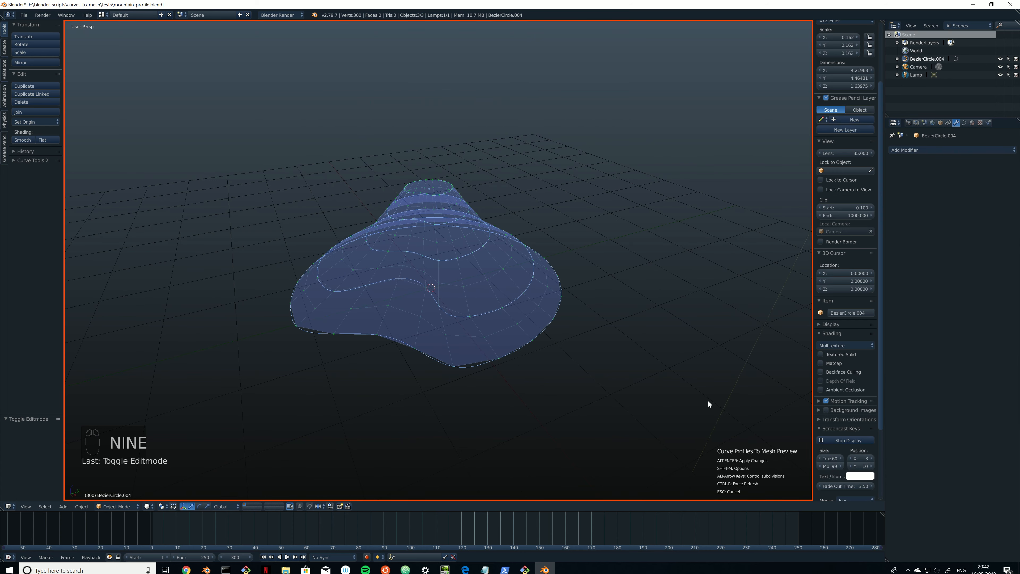
key(n)
Increase the Across divisions of the mountain profile preview until its outline is smooth
middle_drag(651, 327, 542, 317)
key(alt+Right)
key(alt+Right)
key(alt+Right)
key(alt+Right)
key(alt+Right)
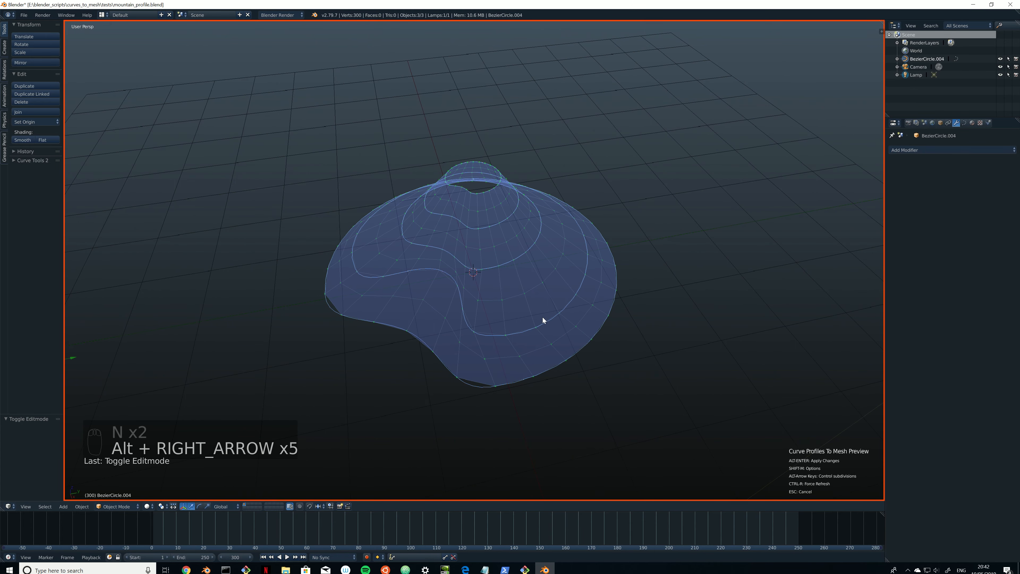
key(alt+Right)
key(alt+Right)
key(alt+Right)
key(alt+Right)
key(alt+Right)
key(alt+Right)
key(alt+Right)
key(alt+Right)
key(alt+Right)
key(alt+Right)
key(alt+Right)
key(alt+Right)
key(alt+Right)
key(alt+Right)
key(alt+Right)
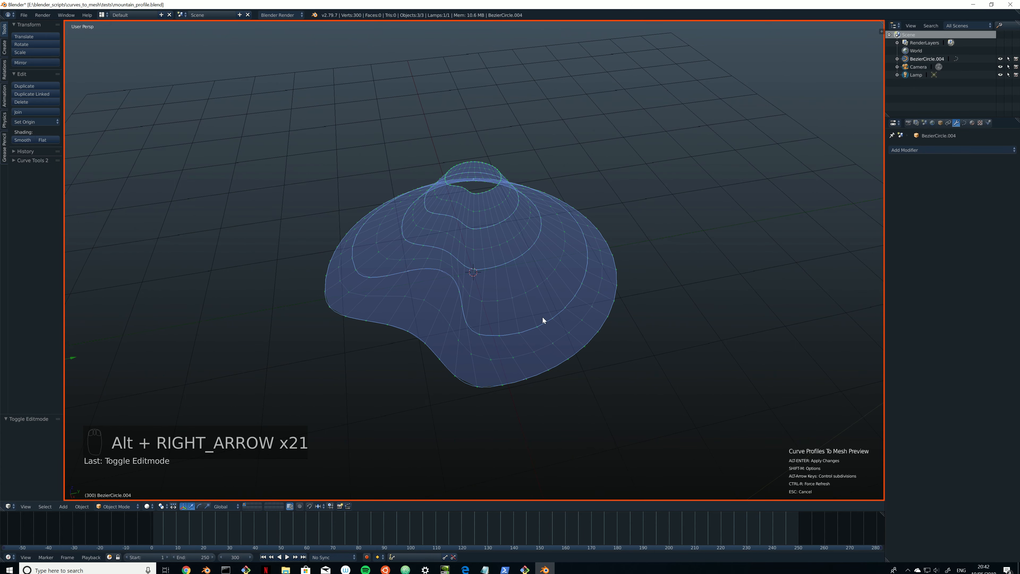
key(alt+Right)
key(alt+Right)
key(alt+Right)
Vary the Down divisions of the mountain profile preview up and down, ending on a denser grid
key(alt+Up)
key(alt+Up)
key(alt+Up)
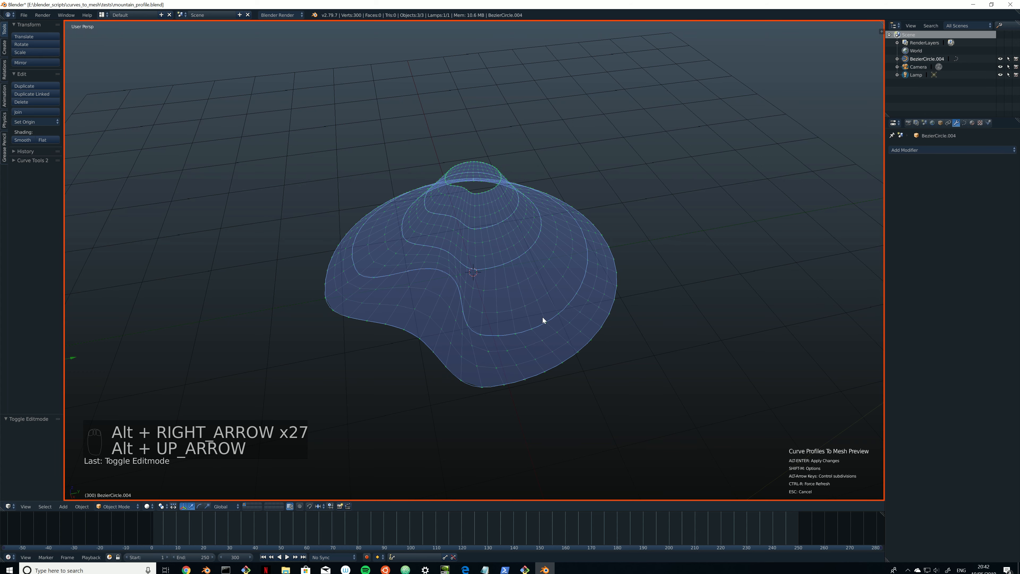
key(alt+Down)
key(alt+Down)
key(alt+Down)
key(alt+Down)
key(alt+Down)
key(alt+Down)
key(alt+Up)
key(alt+Up)
key(alt+Up)
key(alt+Up)
key(alt+Up)
key(alt+Up)
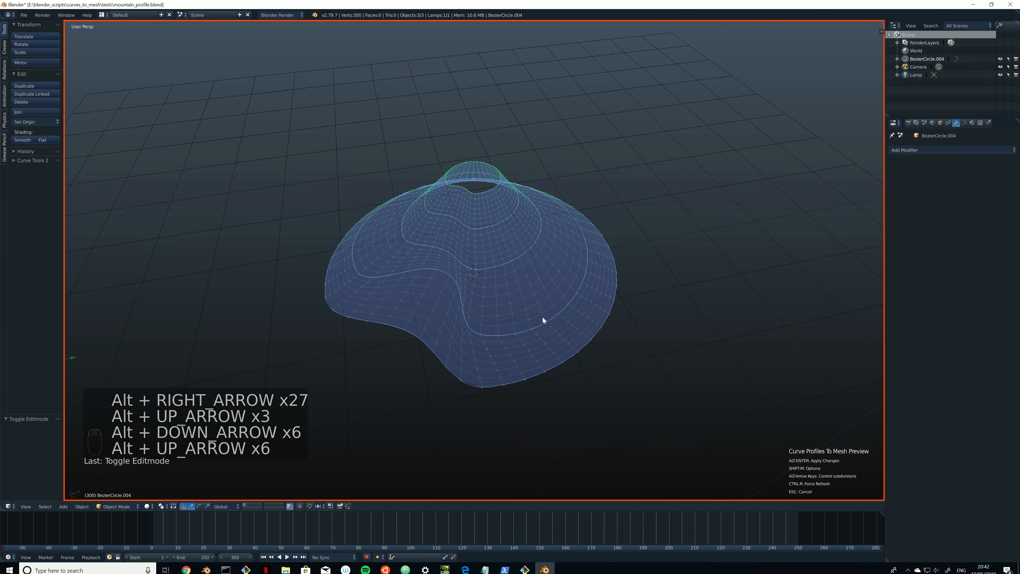
Apply the Curve Profiles To Mesh preview to turn the mountain profiles into a mesh
middle_drag(597, 311, 493, 268)
middle_drag(454, 253, 470, 265)
key(alt+Return)
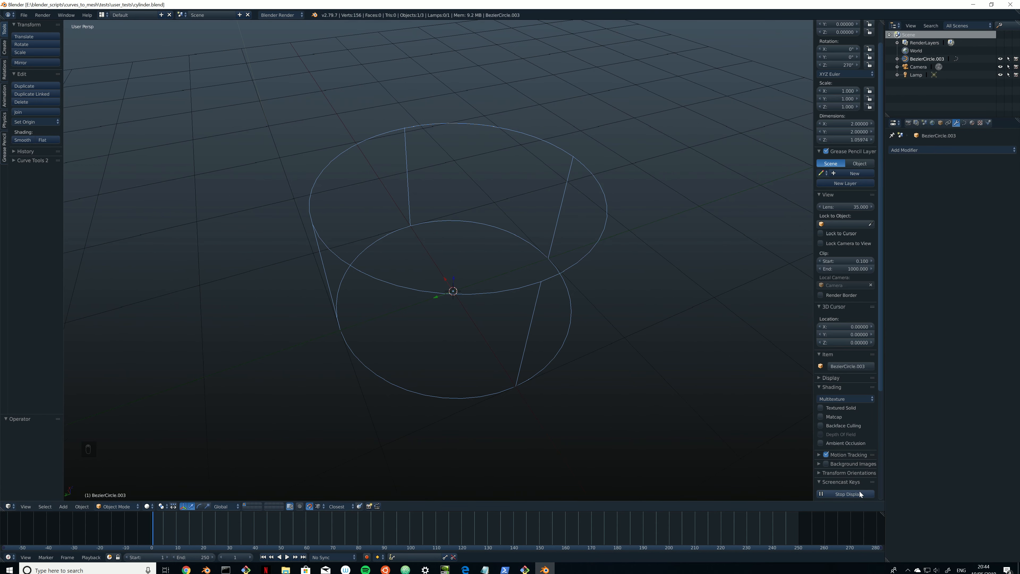
Set the Screencast Keys text size to 60 and mouse size to 99
scroll(843, 486, down, 3)
click(827, 446)
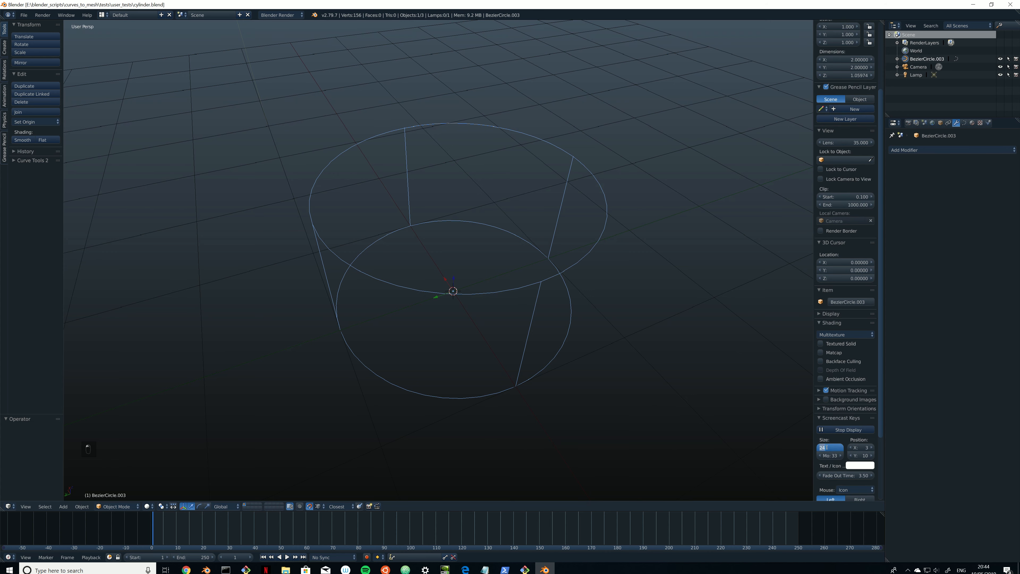
text(60)
key(Return)
click(833, 455)
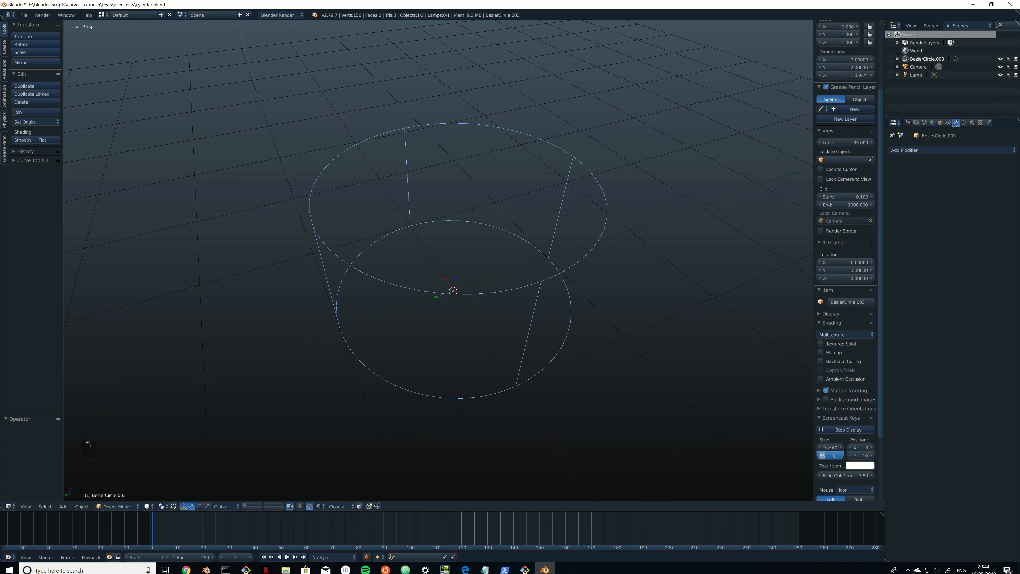
text(99)
key(Return)
Run Curves To Mesh on the cylinder curves and apply the preview as a mesh
middle_drag(475, 280, 398, 221)
key(space)
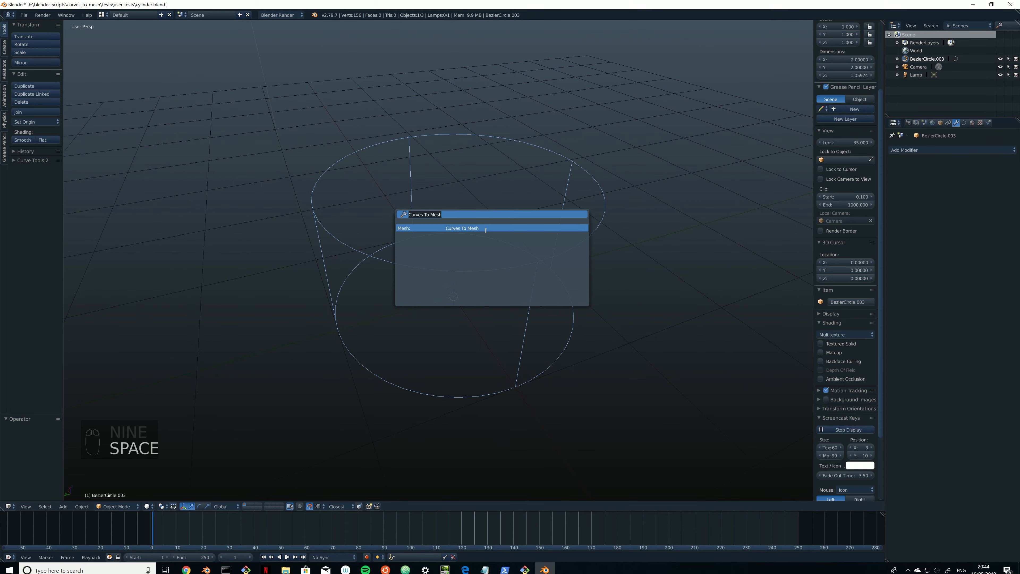
middle_drag(327, 202, 498, 226)
key(Tab)
key(Tab)
key(space)
click(566, 240)
middle_drag(567, 242, 488, 242)
key(alt+Return)
Rerun Curves To Mesh on the cylinder curves with Shade Smooth turned off and apply the result
key(space)
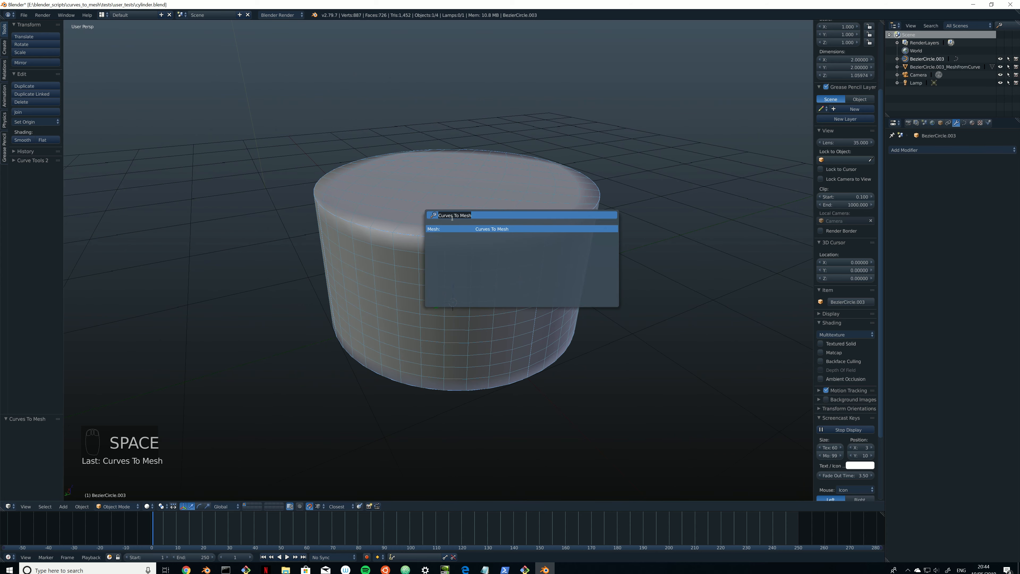
click(497, 228)
mouse_move(495, 255)
middle_down()
mouse_move(448, 243)
mouse_move(479, 271)
mouse_move(474, 246)
mouse_move(490, 261)
middle_up()
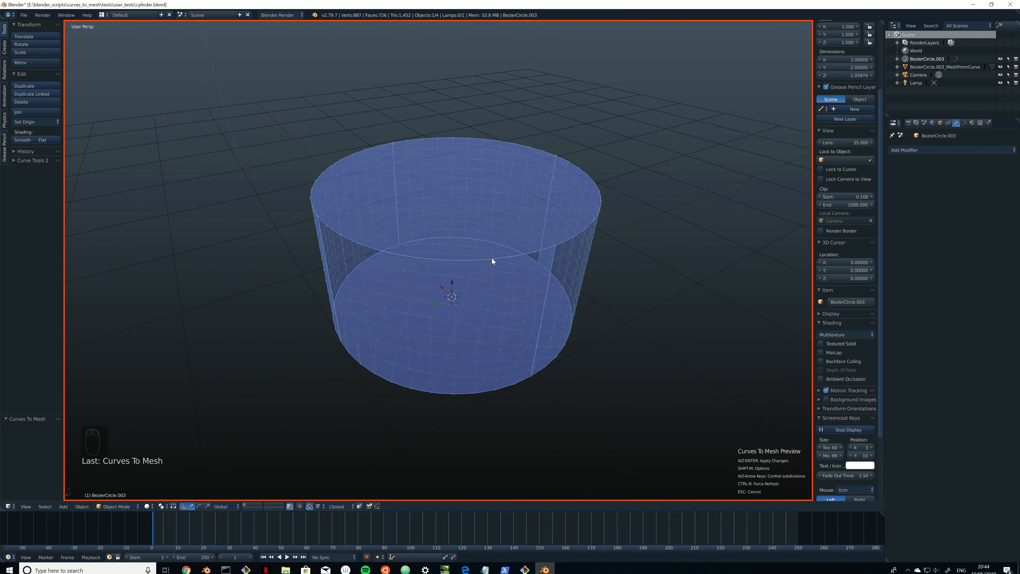
key(shift+m)
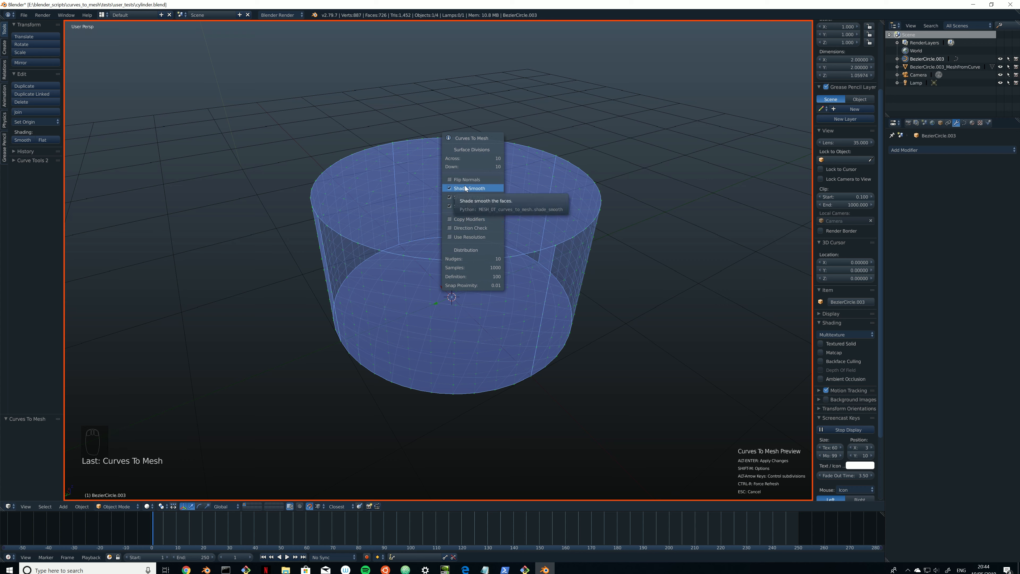
click(473, 189)
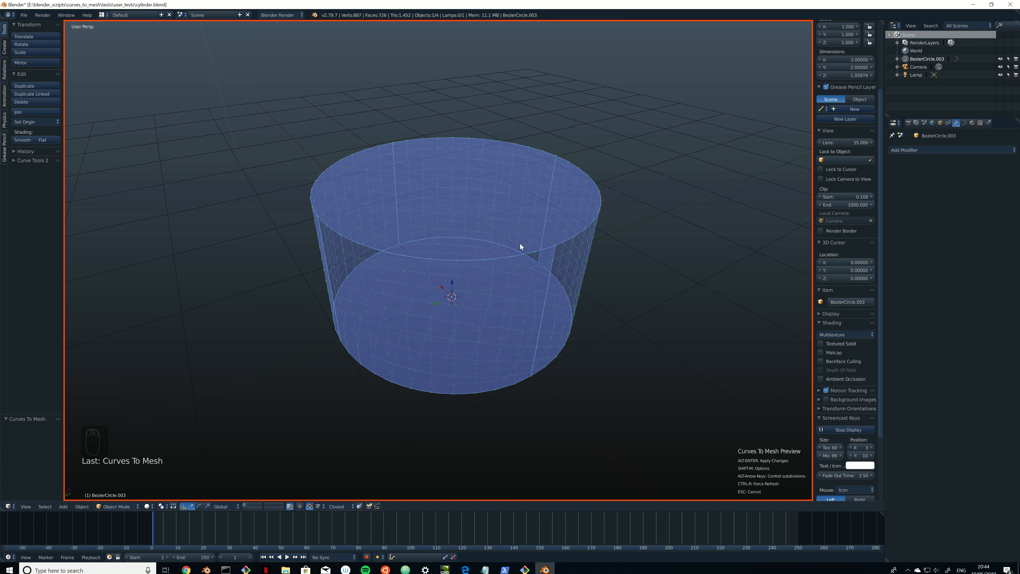
key(alt+Return)
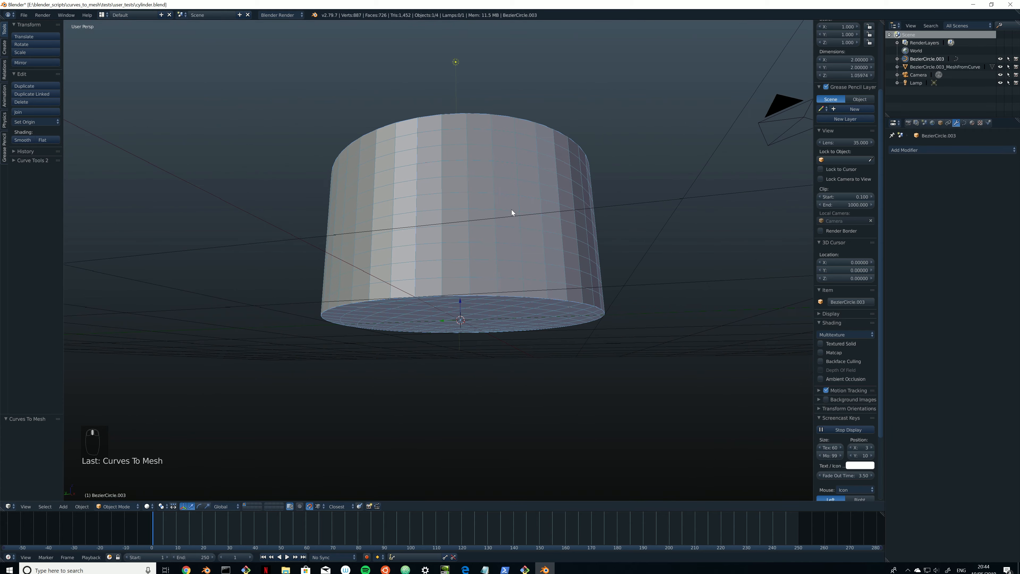
middle_drag(594, 240, 484, 251)
scroll(497, 243, down, 3)
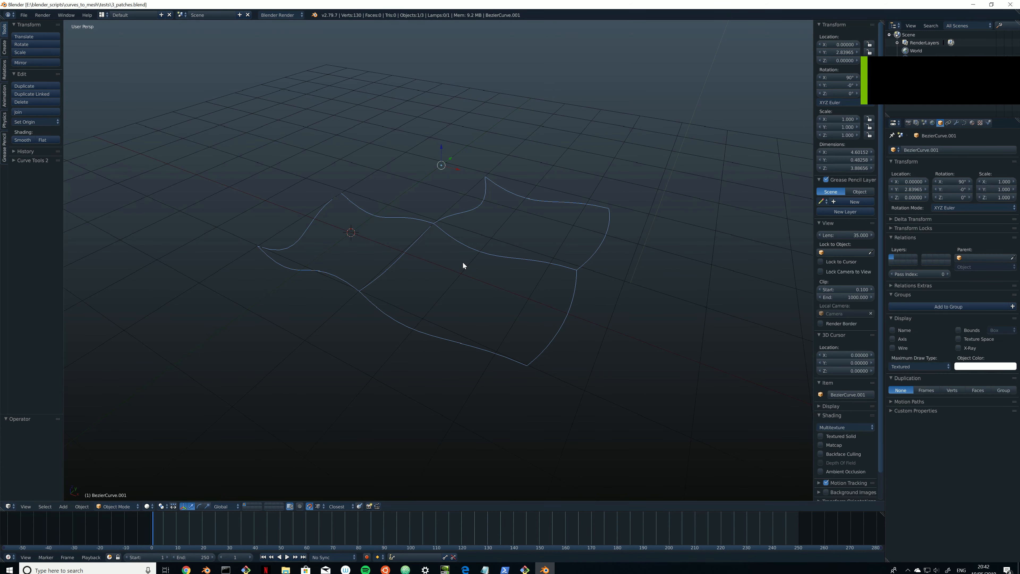
Start the Screencast Keys display and set its text size to 60 and mouse size to 99
scroll(867, 453, down, 2)
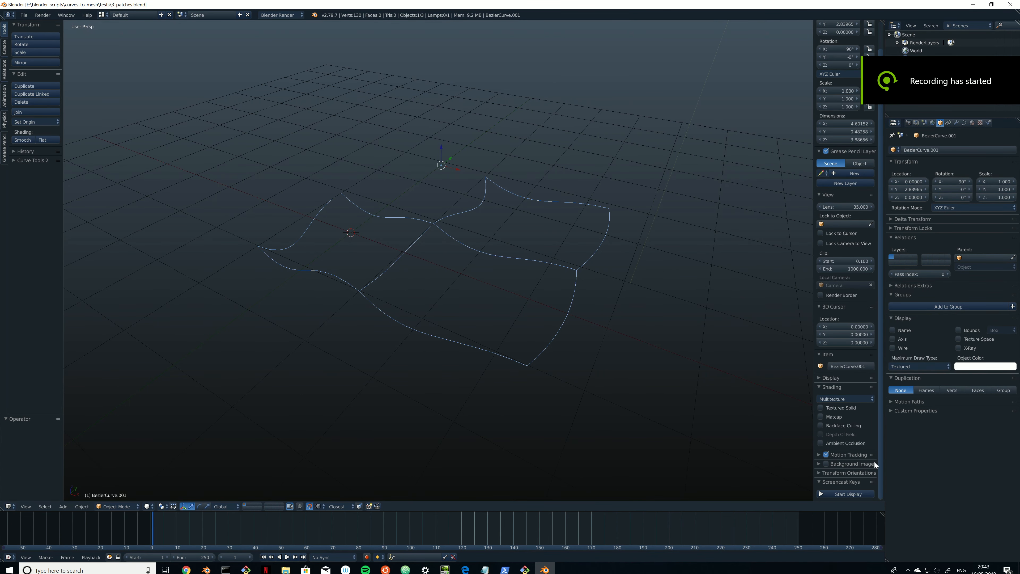
click(844, 491)
scroll(843, 478, down, 4)
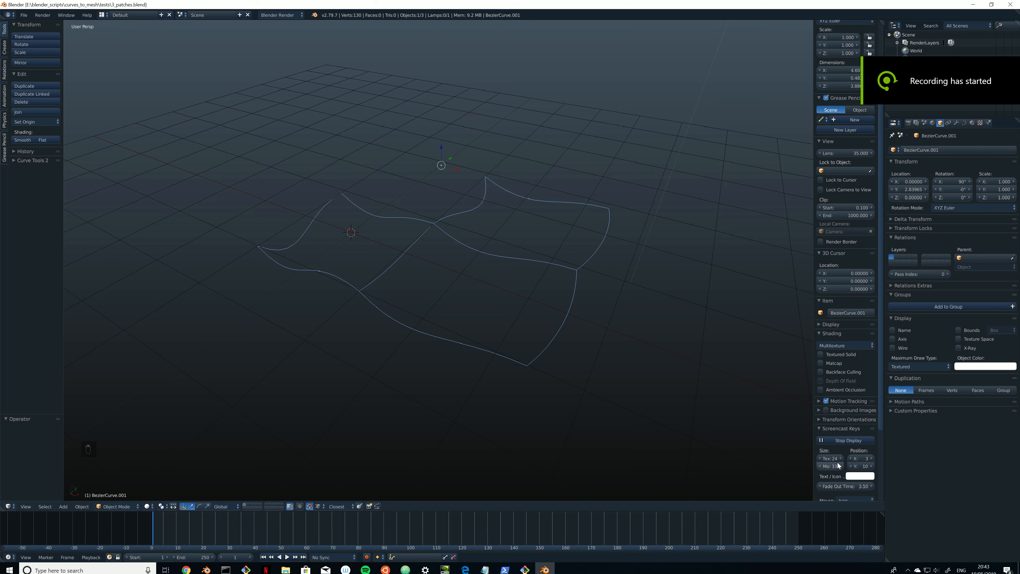
click(830, 458)
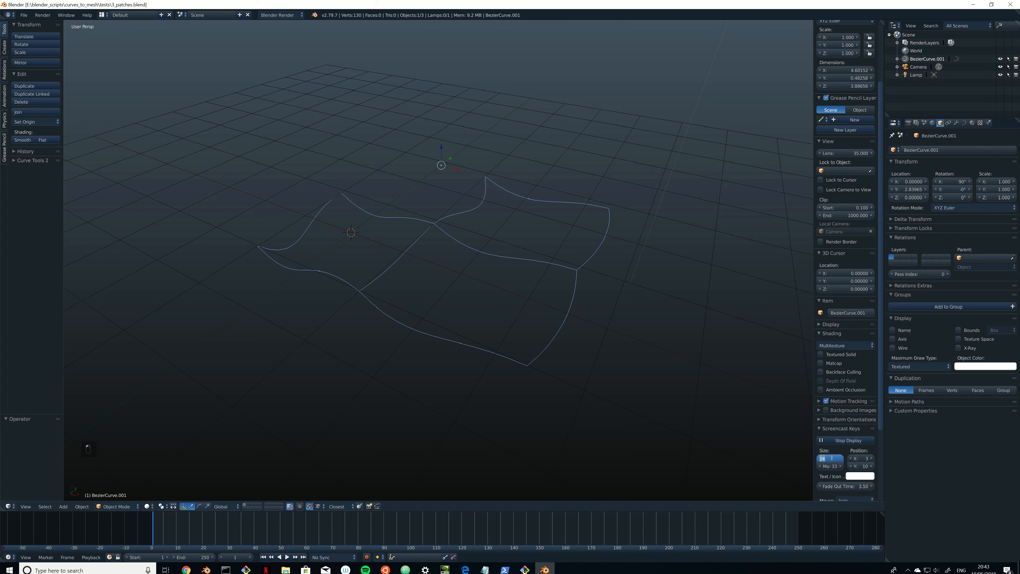
key(Return)
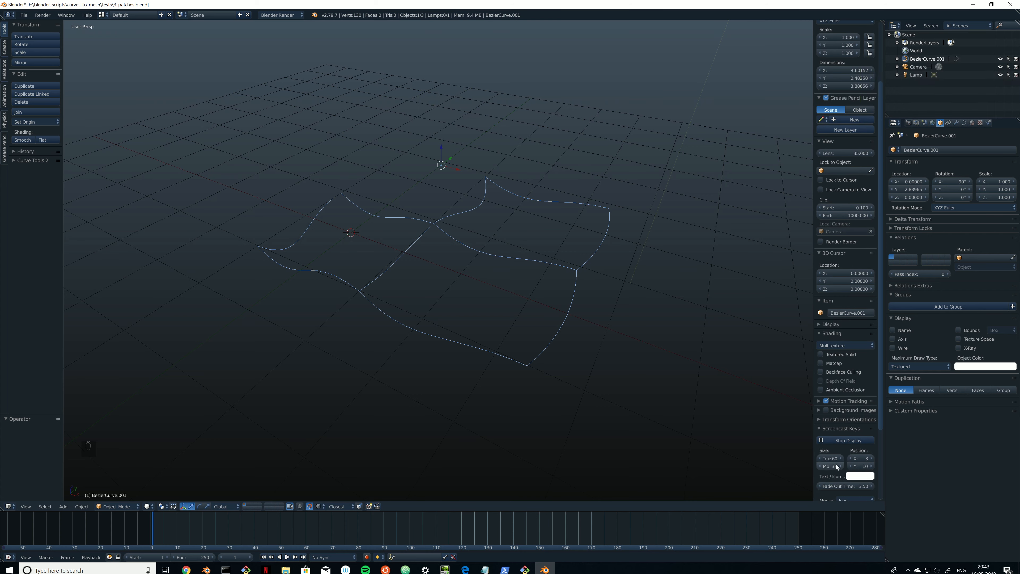
click(833, 464)
text(99)
key(Return)
Run Curves To Mesh on the three-patch Bezier curve to preview its surface
mouse_move(470, 265)
middle_down()
mouse_move(489, 283)
mouse_move(475, 273)
middle_up()
right_click(465, 243)
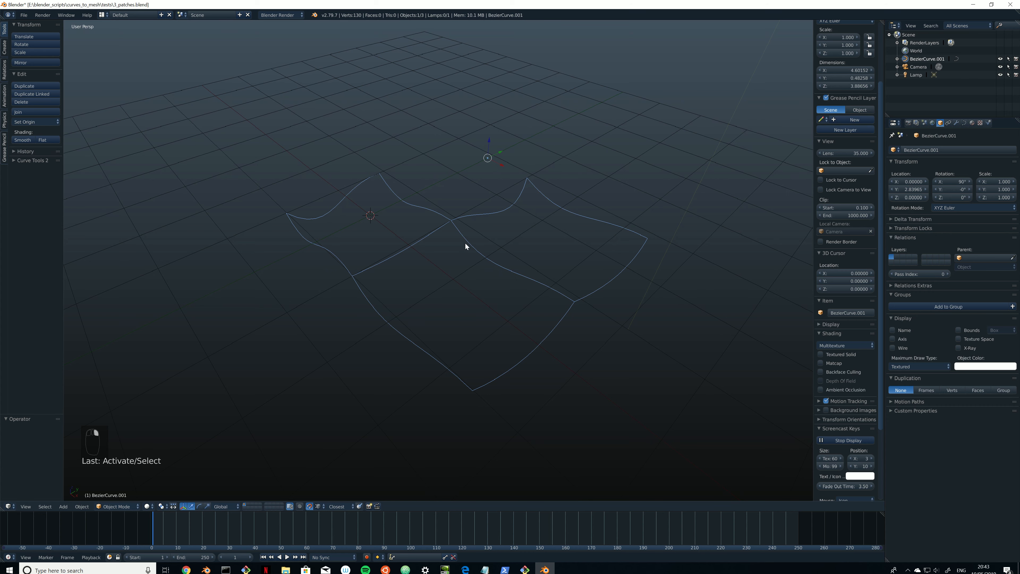
key(space)
key(n)
key(space)
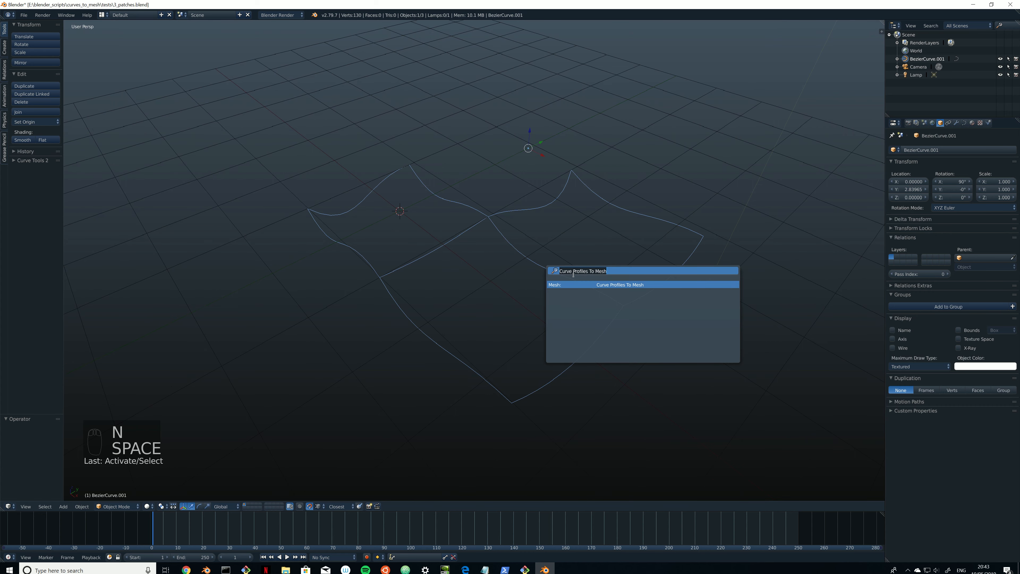
text(curves)
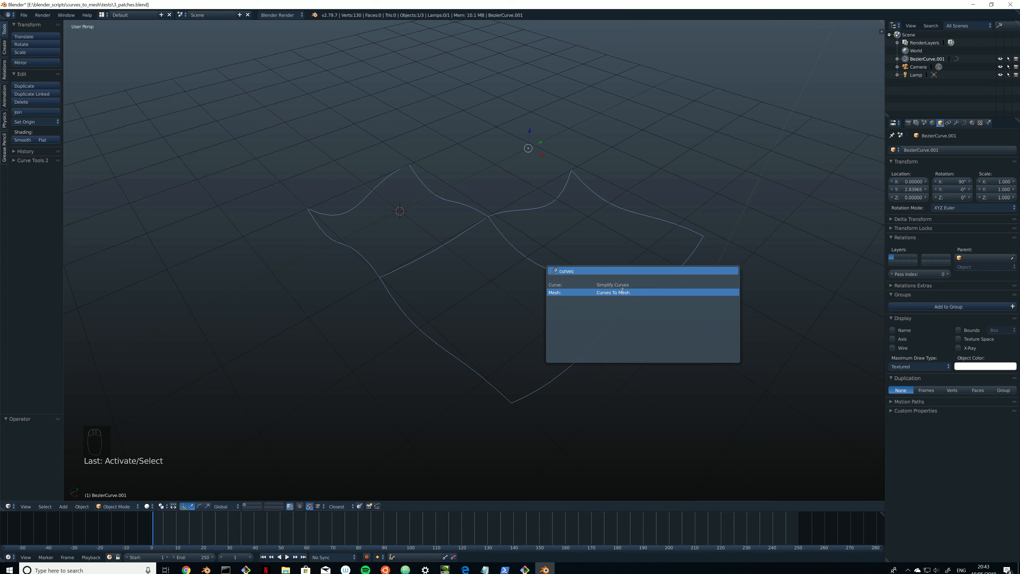
click(622, 290)
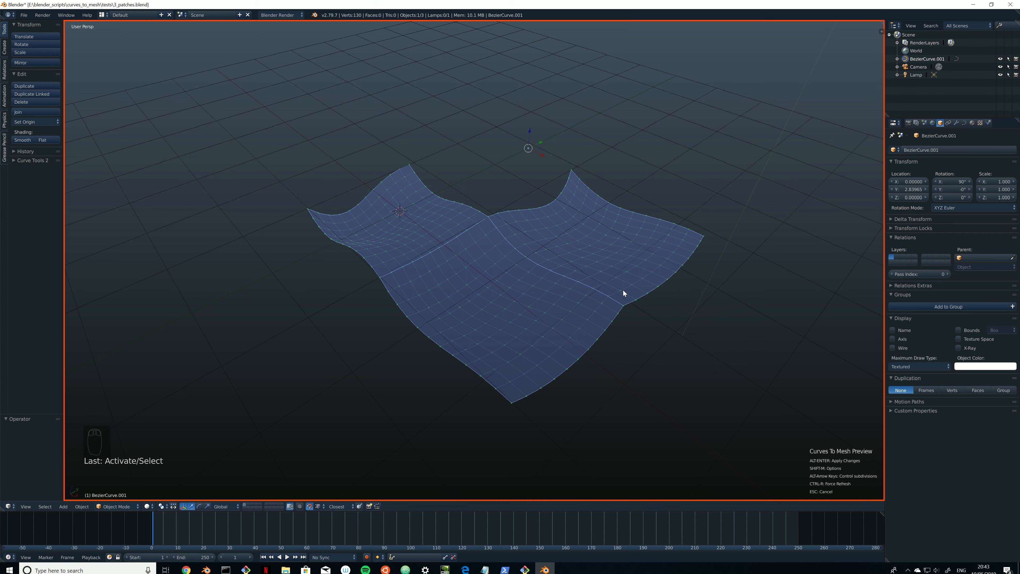
Enter Edit Mode on the previewed patch curve and deselect all of its control points
middle_drag(574, 279, 525, 267)
scroll(555, 288, down, 3)
key(Tab)
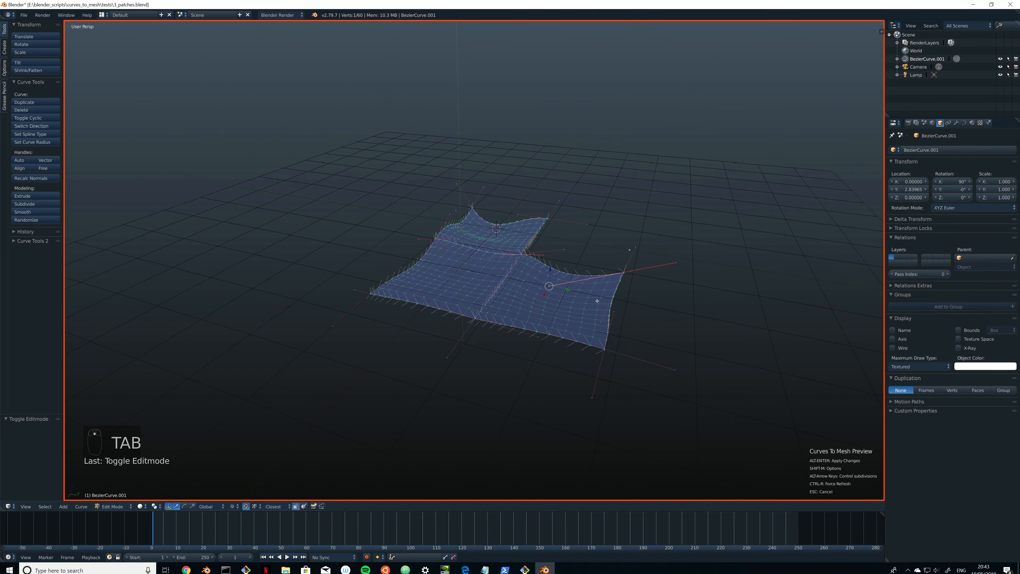
middle_drag(621, 278, 614, 290)
key(a)
key(a)
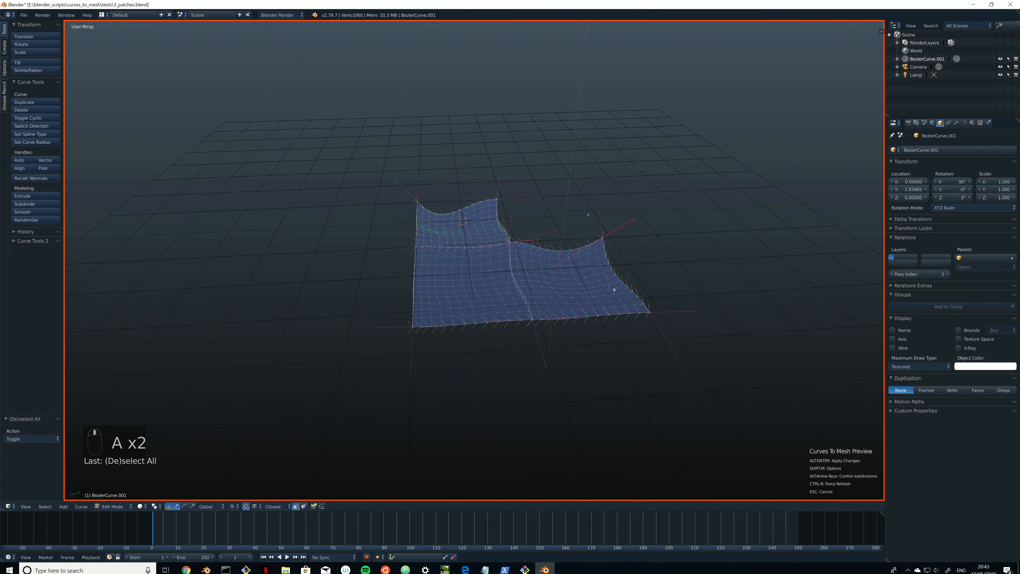
Box-select the control points along the end patch's outer edge, add a neighbouring handle, and try to move them freely
key(b)
drag(573, 177, 746, 376)
middle_drag(626, 322, 604, 313)
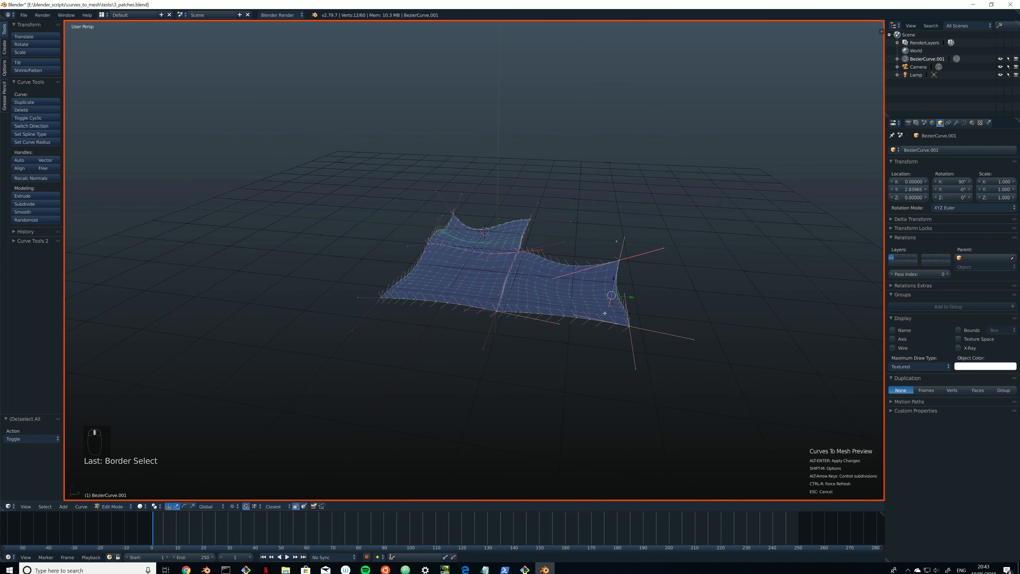
shift+right_click(554, 277)
key(g)
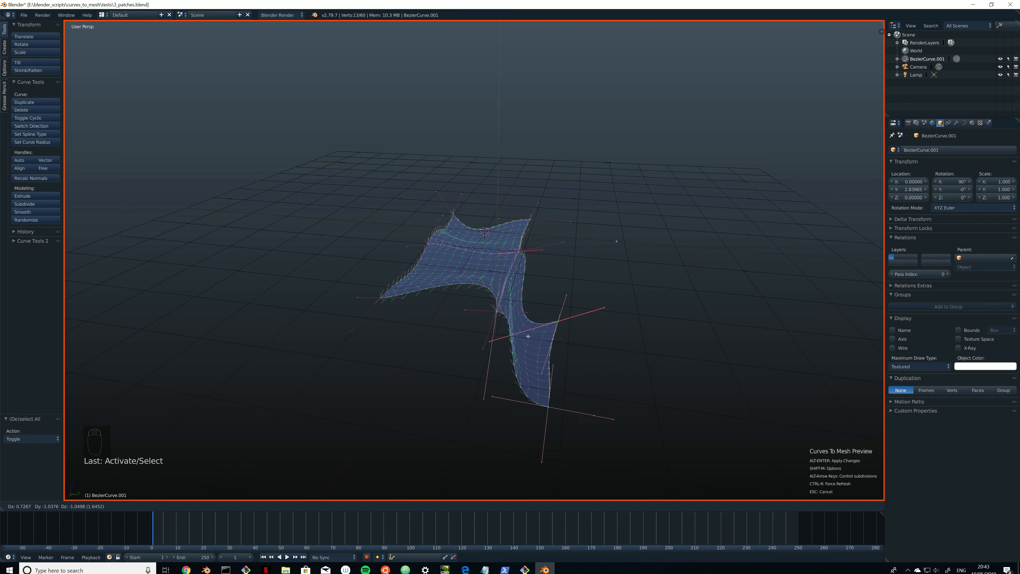
right_click(580, 295)
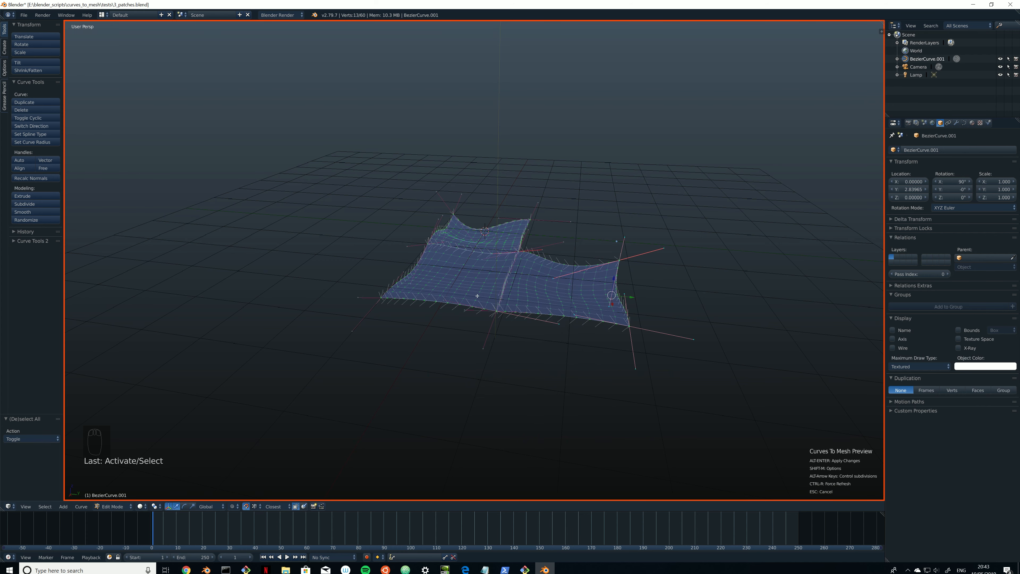
Clear the selection and select the whole linked spline along the end patch's outer edge
shift+right_click(445, 299)
key(a)
key(l)
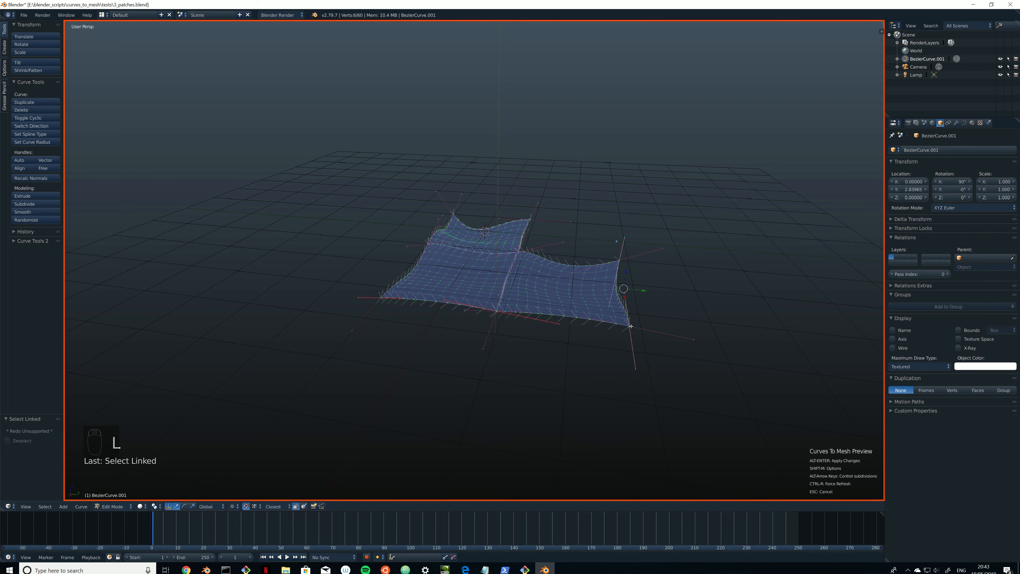
middle_drag(635, 334, 629, 339)
middle_drag(628, 286, 612, 273)
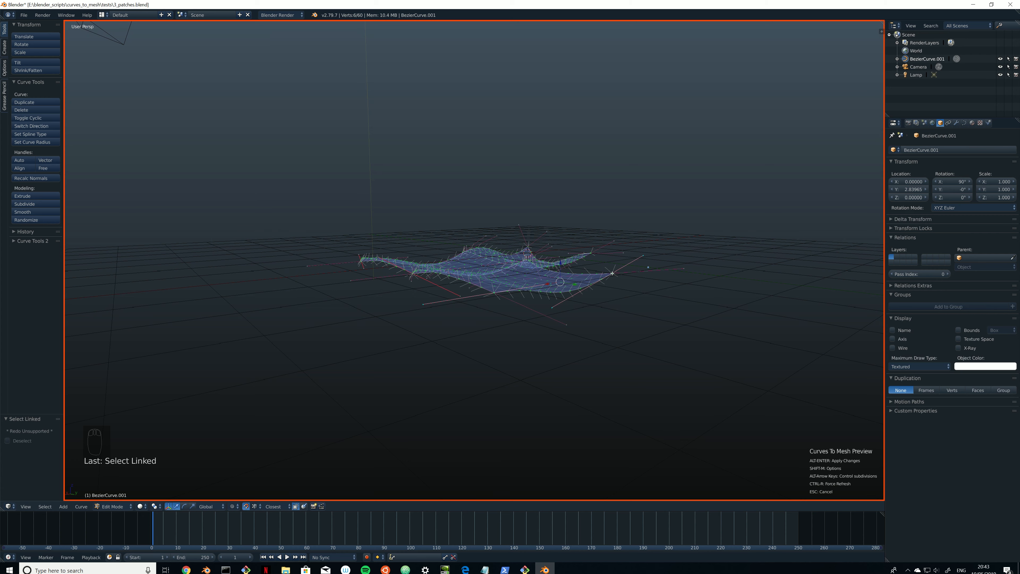